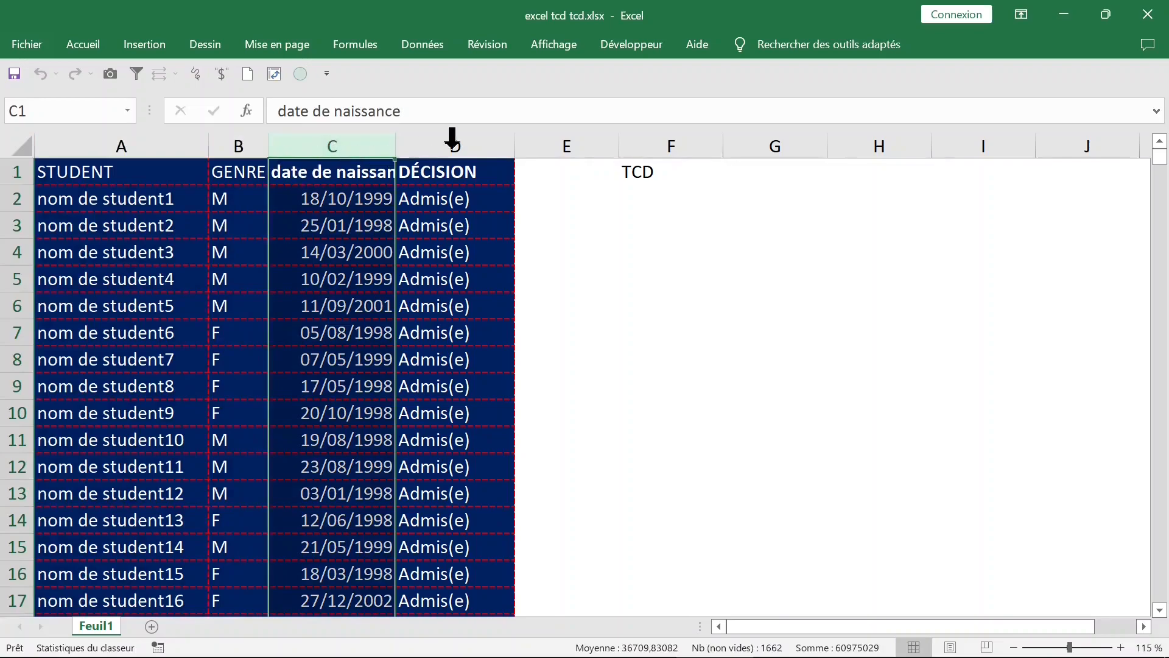
# Step: Create a pivot table on a new worksheet from the student data range Feuil1!$A$1:$D$1662
pyautogui.click(414, 200)
pyautogui.click(305, 206)
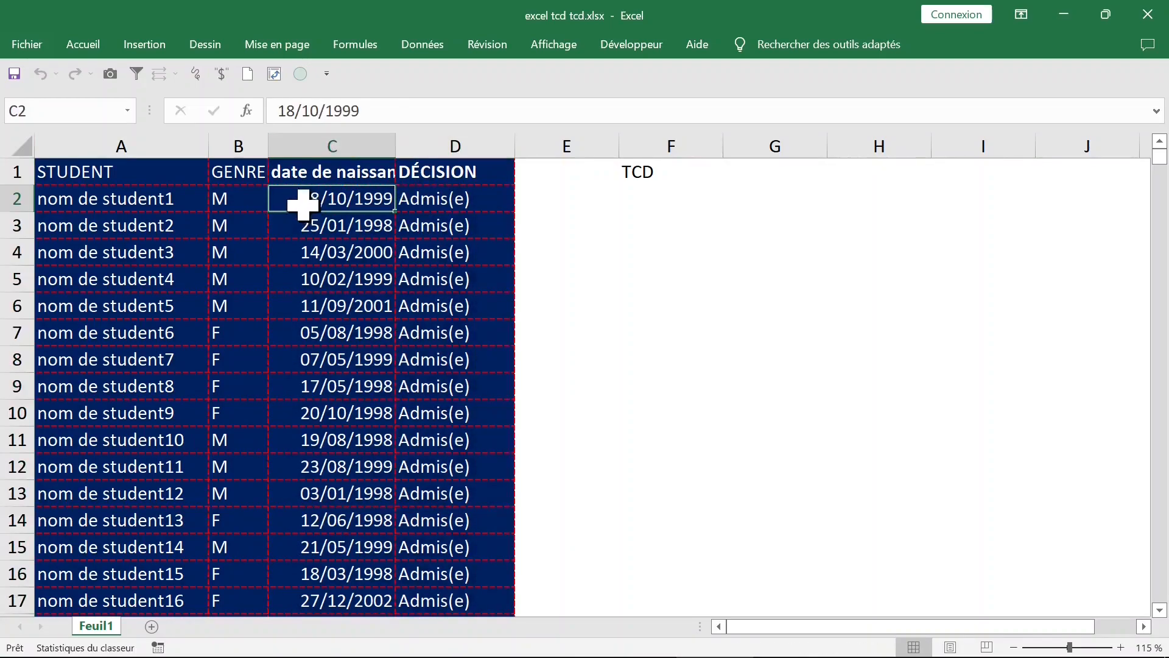
pyautogui.click(245, 203)
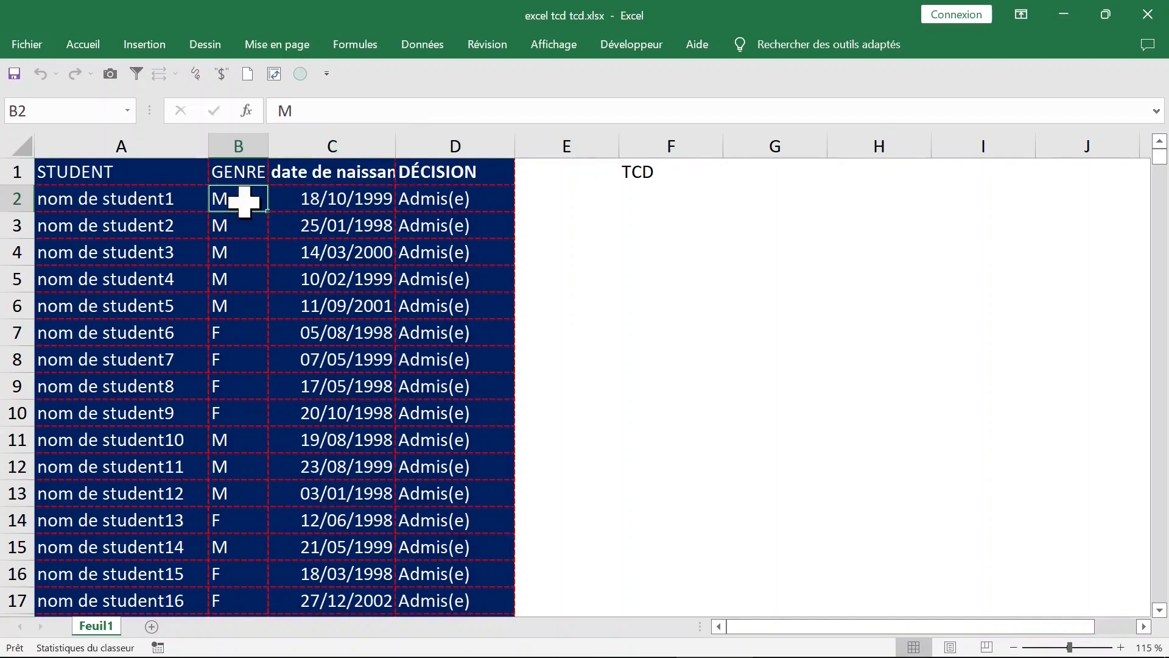
pyautogui.click(146, 48)
pyautogui.click(53, 91)
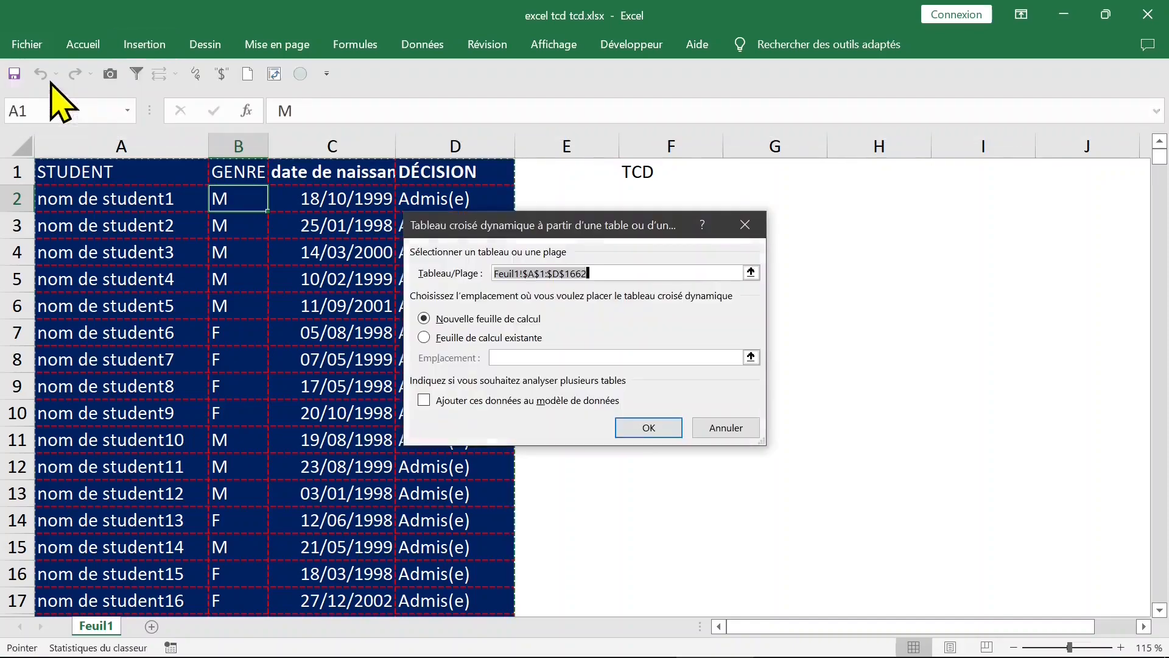
pyautogui.click(647, 429)
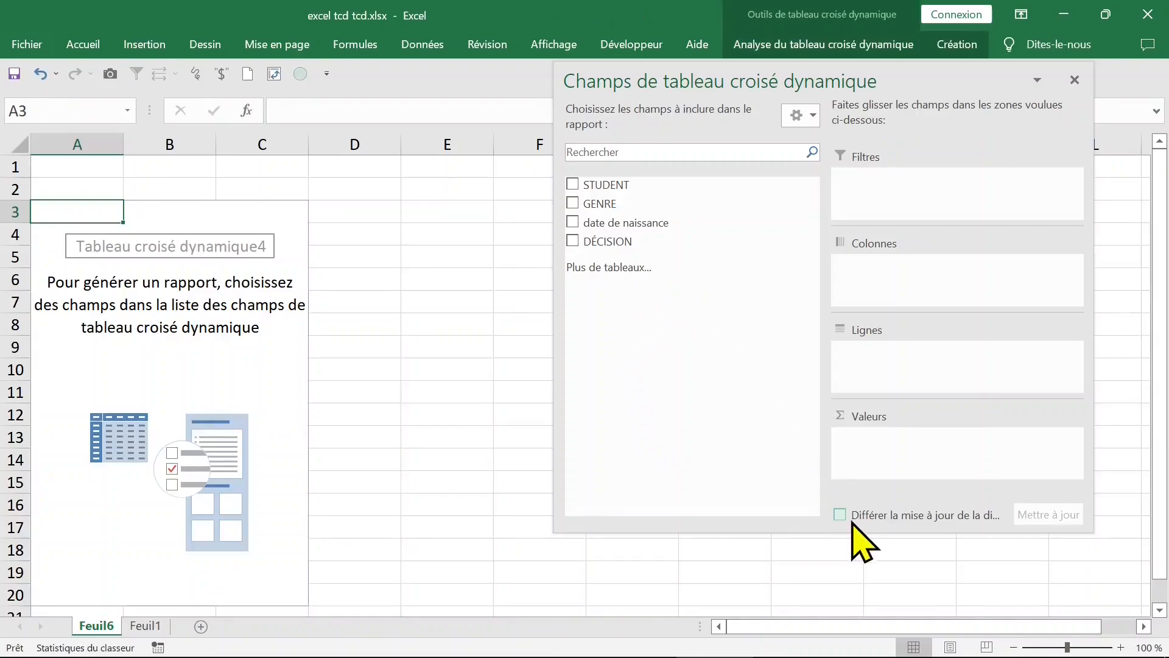
# Step: Enlarge the pivot table field list, then place GENRE in the rows and also in the values as a count
pyautogui.moveTo(841, 531); pyautogui.dragTo(842, 581)
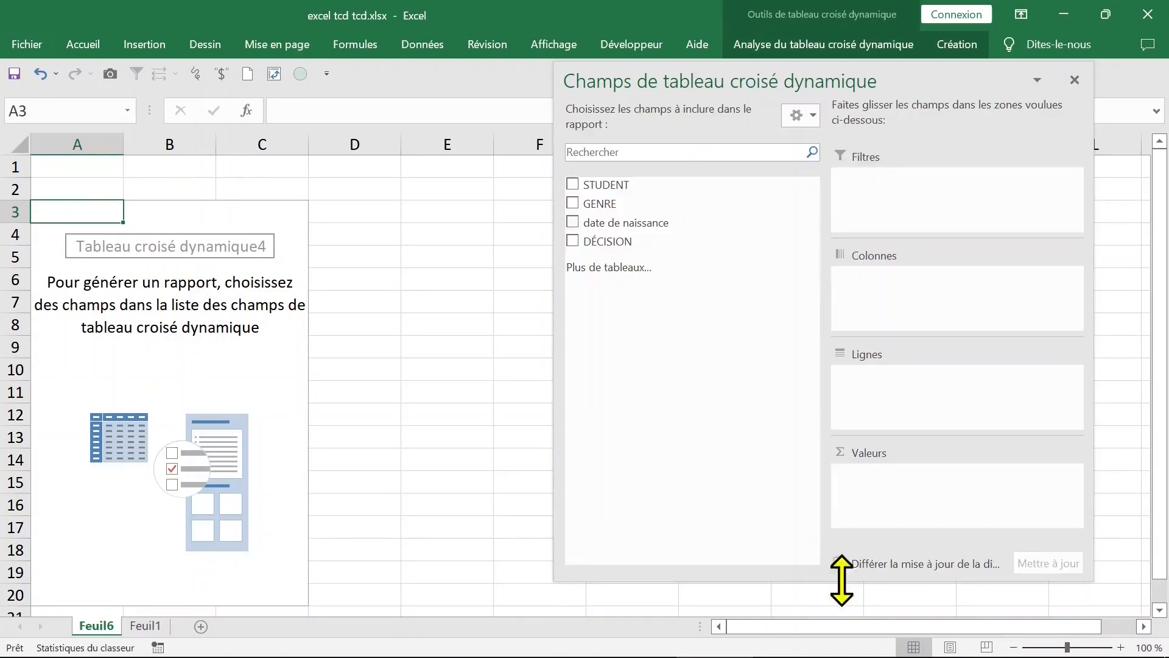
pyautogui.moveTo(585, 210); pyautogui.dragTo(879, 277)
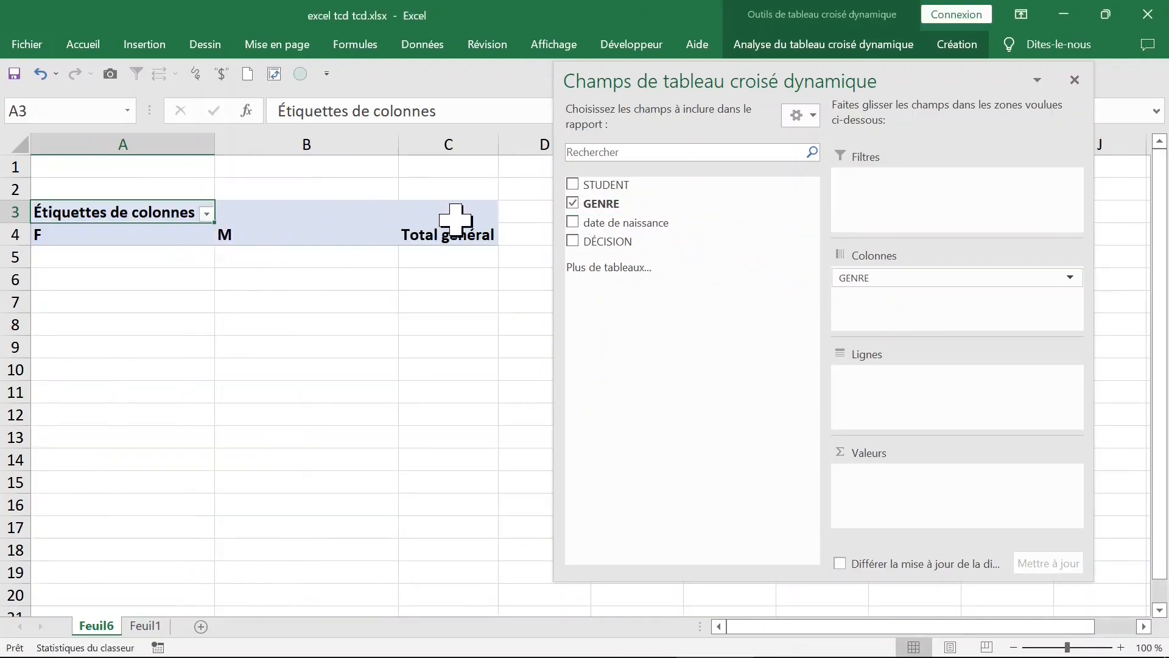
pyautogui.moveTo(908, 276); pyautogui.dragTo(899, 376)
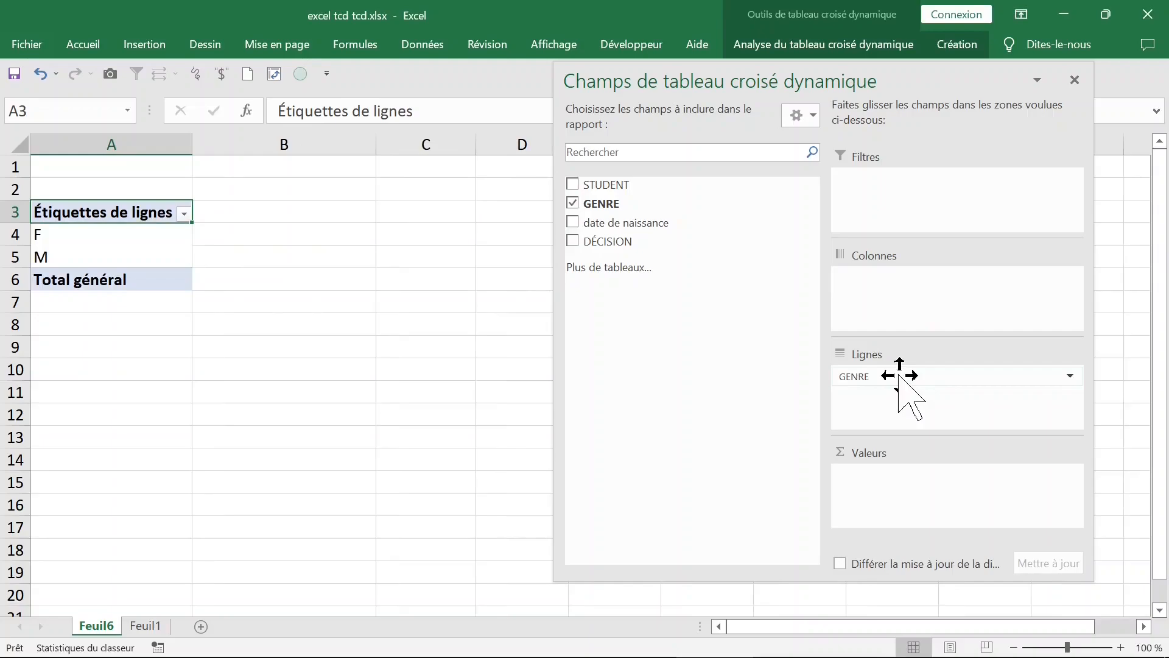
pyautogui.moveTo(640, 203); pyautogui.dragTo(888, 493)
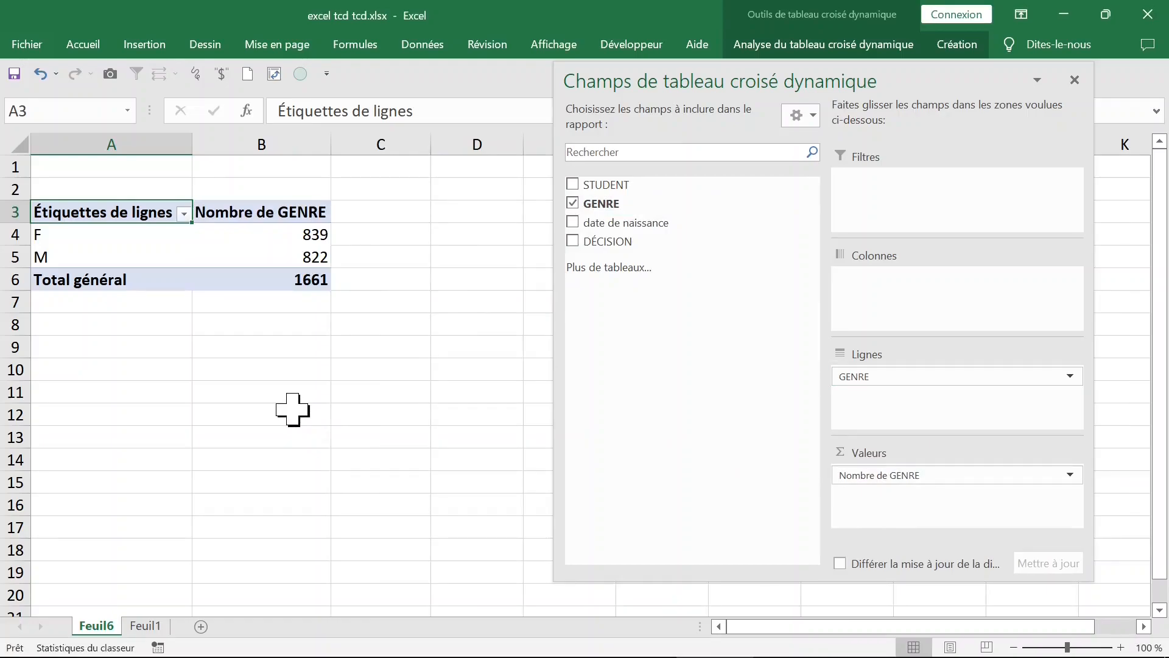
# Step: Show the Nombre de GENRE values as "% du total de la colonne"
pyautogui.click(260, 213)
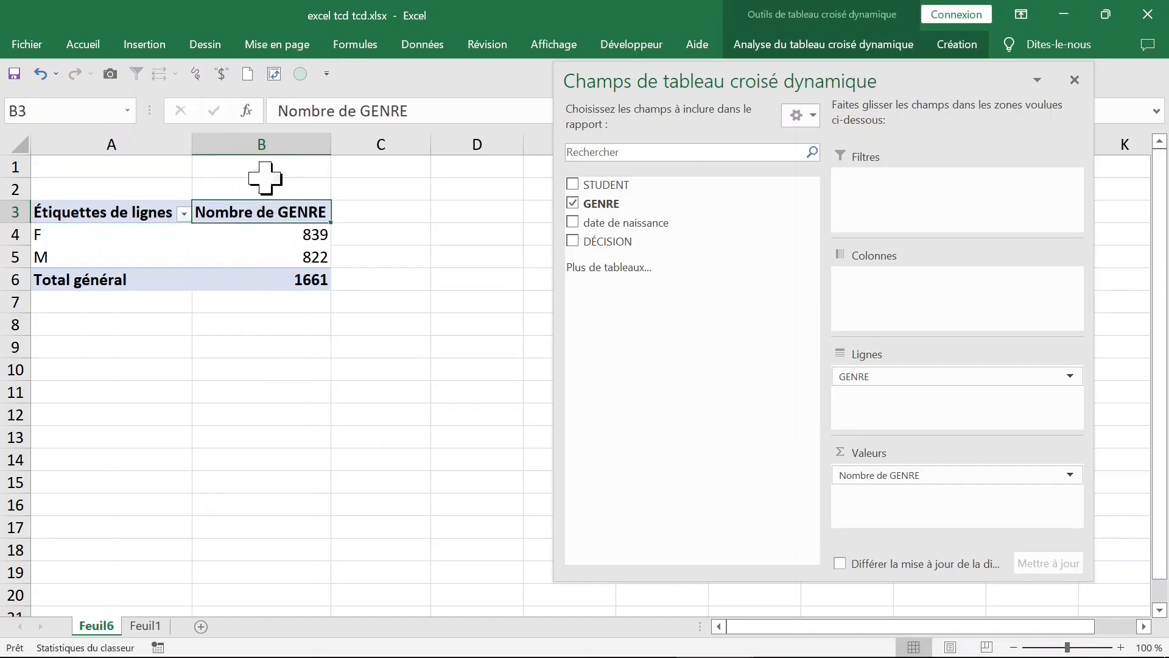
pyautogui.doubleClick(266, 212)
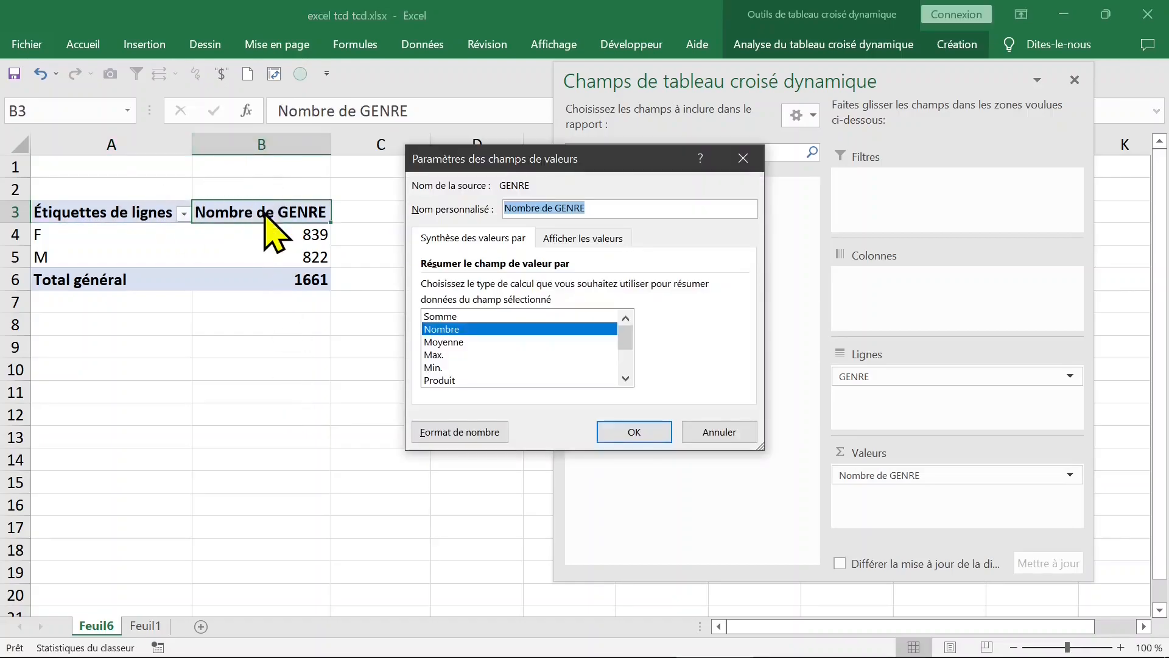
pyautogui.click(576, 238)
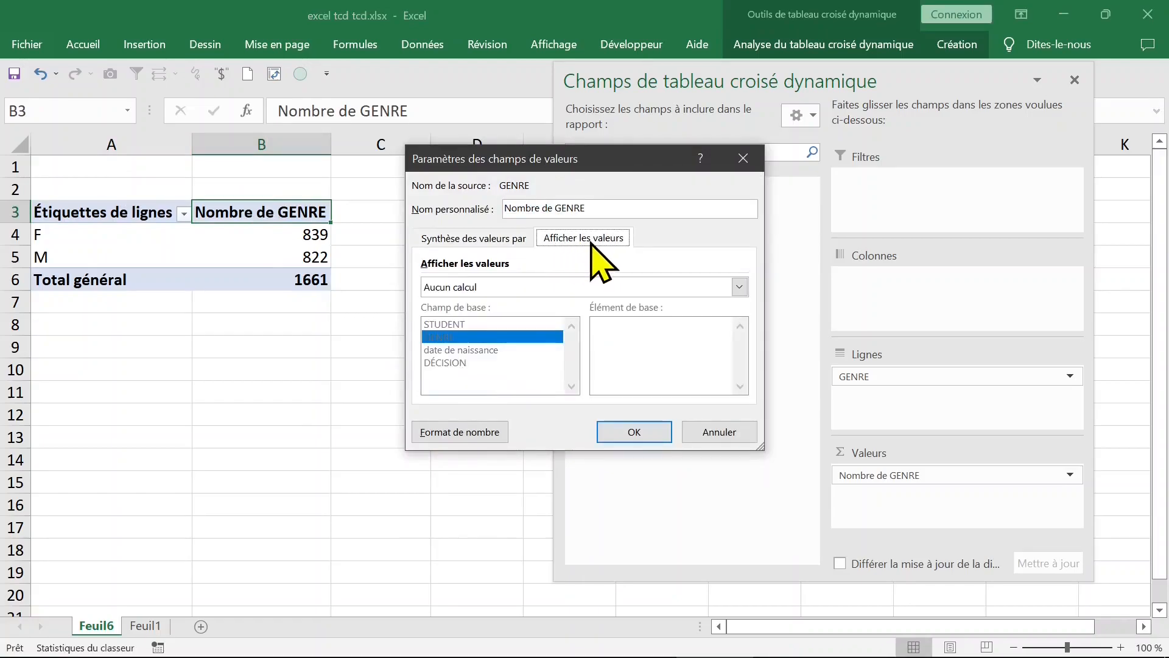
pyautogui.click(534, 287)
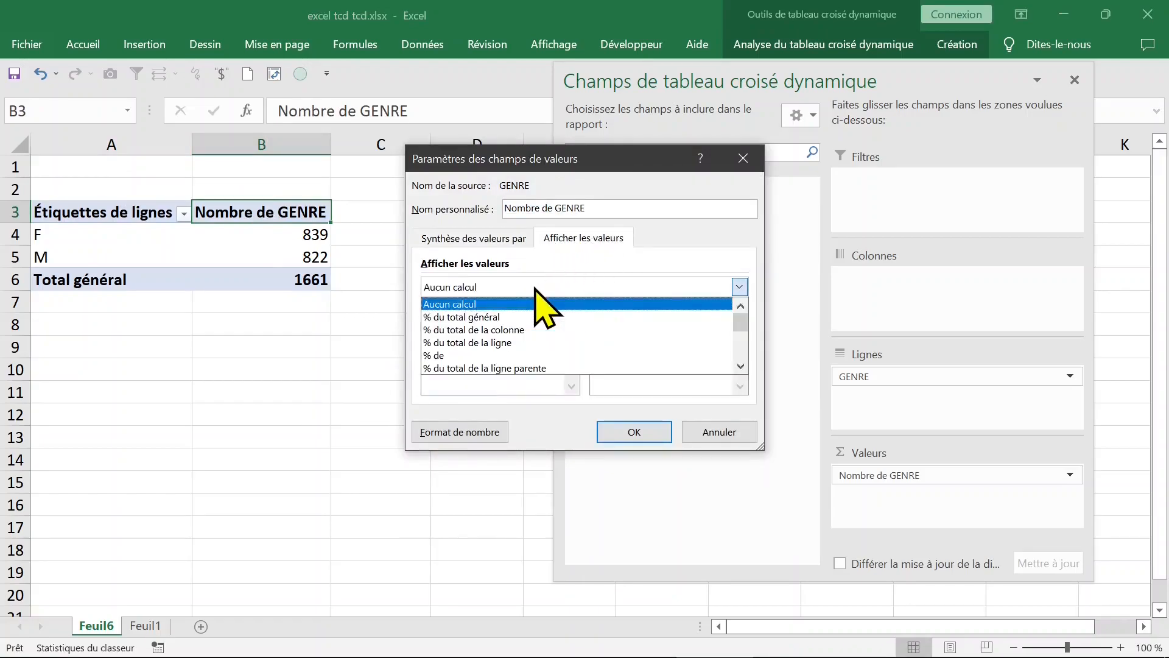
pyautogui.click(523, 330)
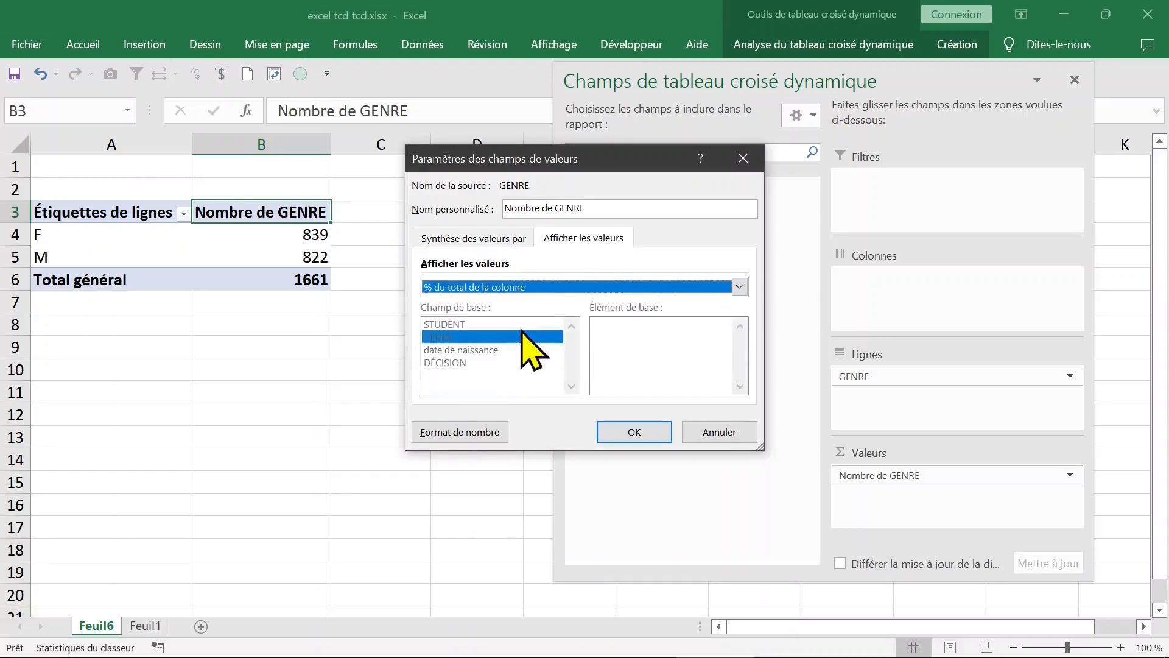
pyautogui.click(634, 433)
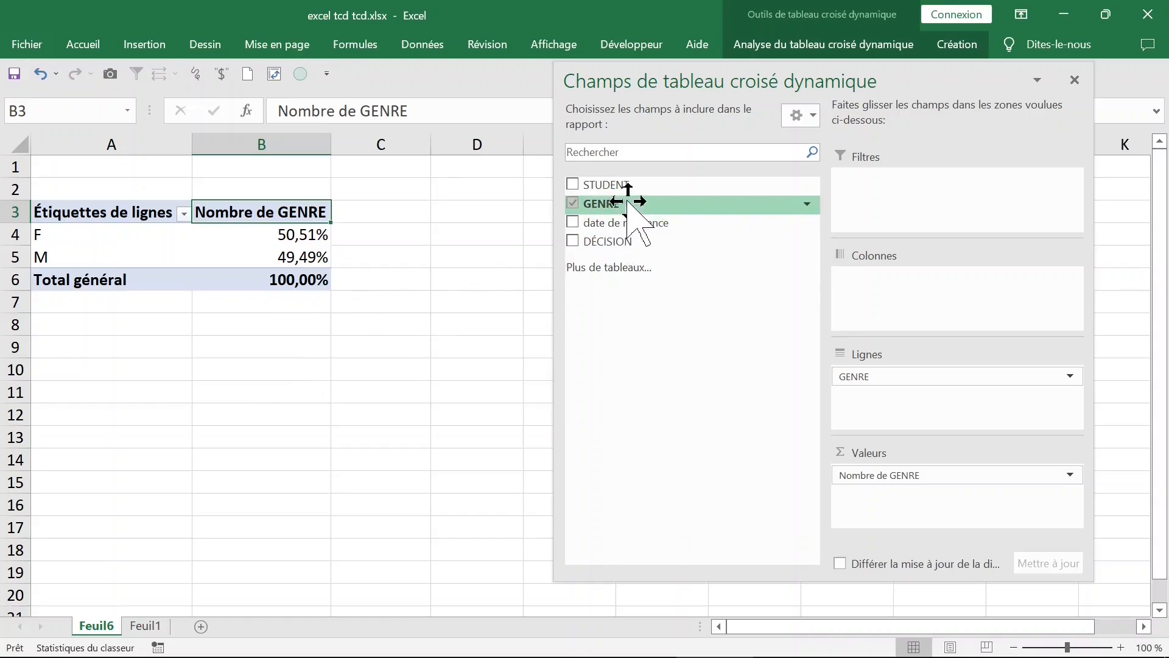
# Step: Add GENRE to the pivot table's values a second time, below Nombre de GENRE, as a plain count
pyautogui.moveTo(627, 202); pyautogui.dragTo(905, 516)
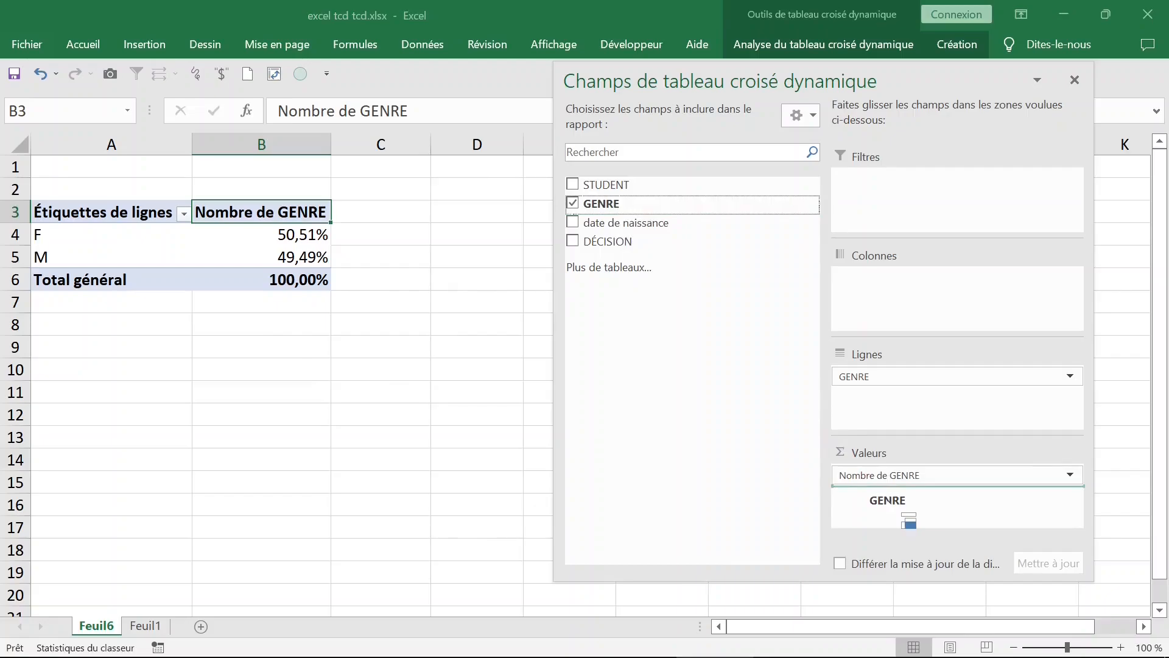
pyautogui.moveTo(909, 520); pyautogui.dragTo(892, 490)
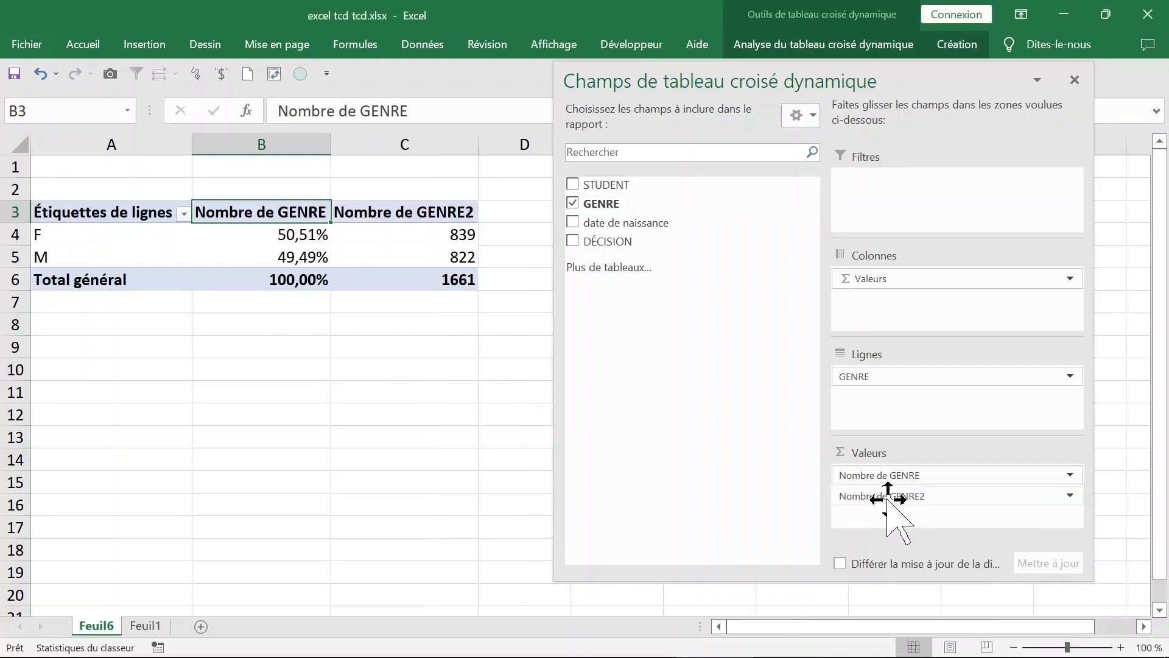
pyautogui.click(391, 390)
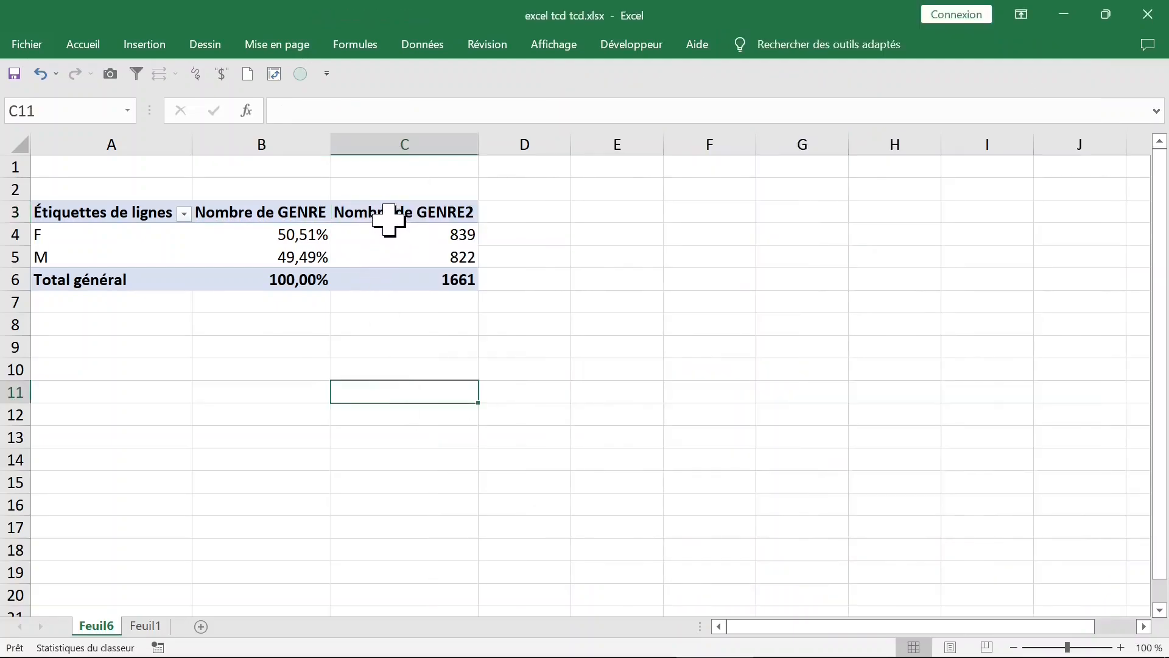
# Step: Rename the Nombre de GENRE header in B3 to "%" and fit column B's width to its contents
pyautogui.click(308, 211)
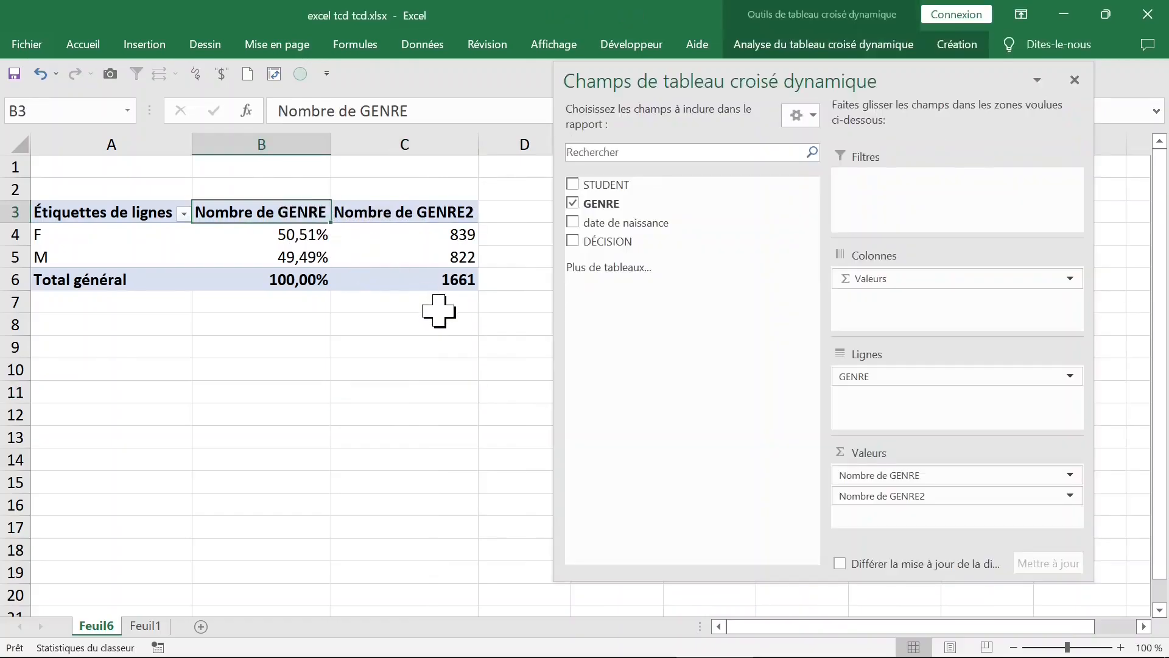
pyautogui.write('%')
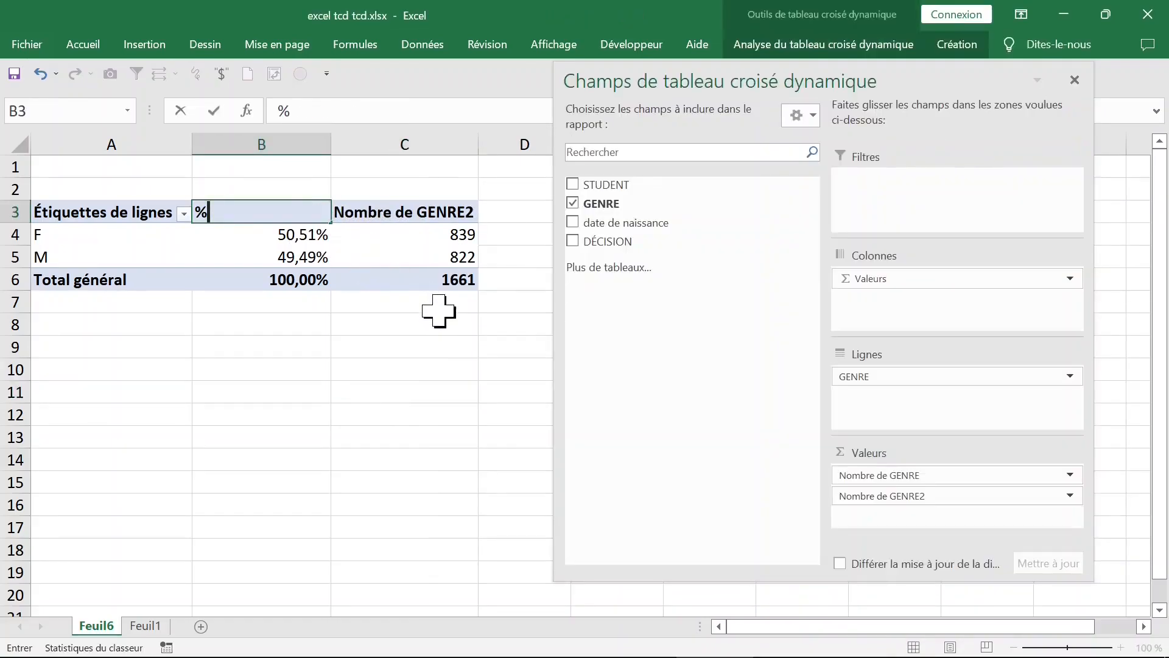
pyautogui.click(439, 310)
pyautogui.click(282, 203)
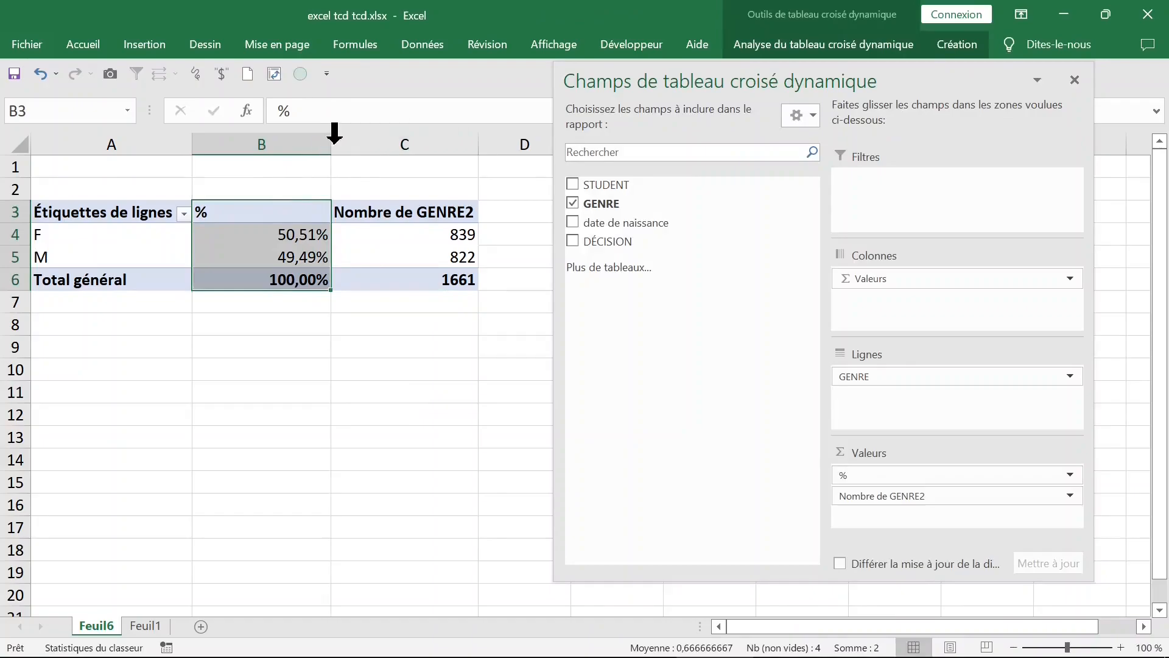
pyautogui.doubleClick(332, 137)
pyautogui.click(279, 396)
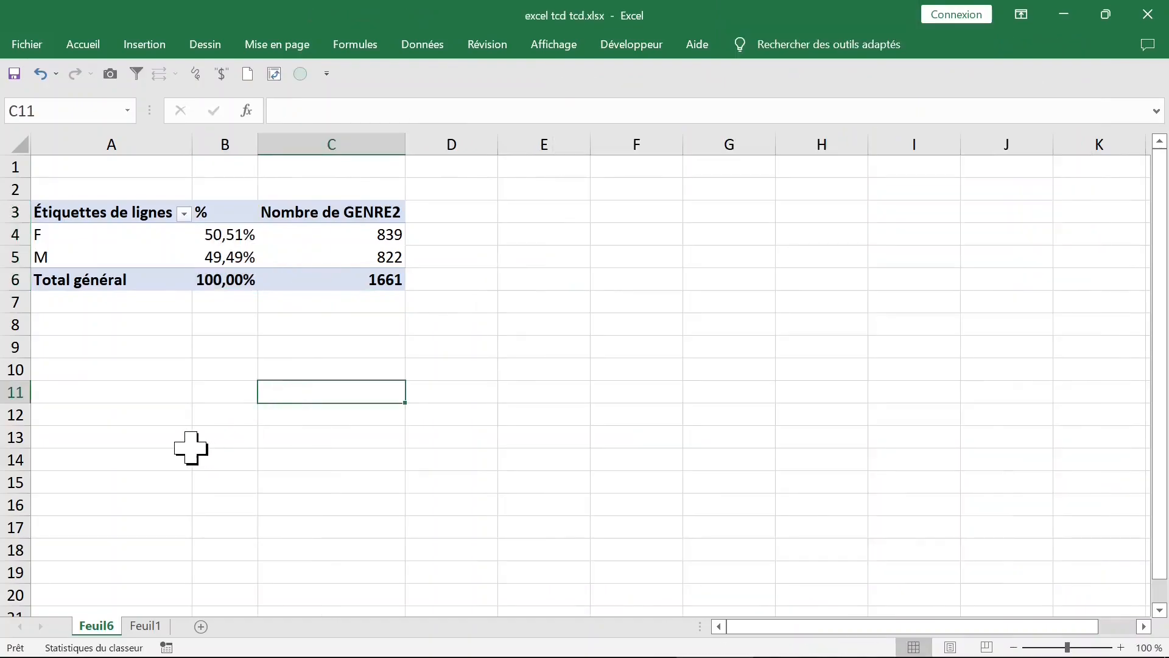
# Step: Create a second pivot table on another new worksheet from the student data in Feuil1
pyautogui.click(146, 626)
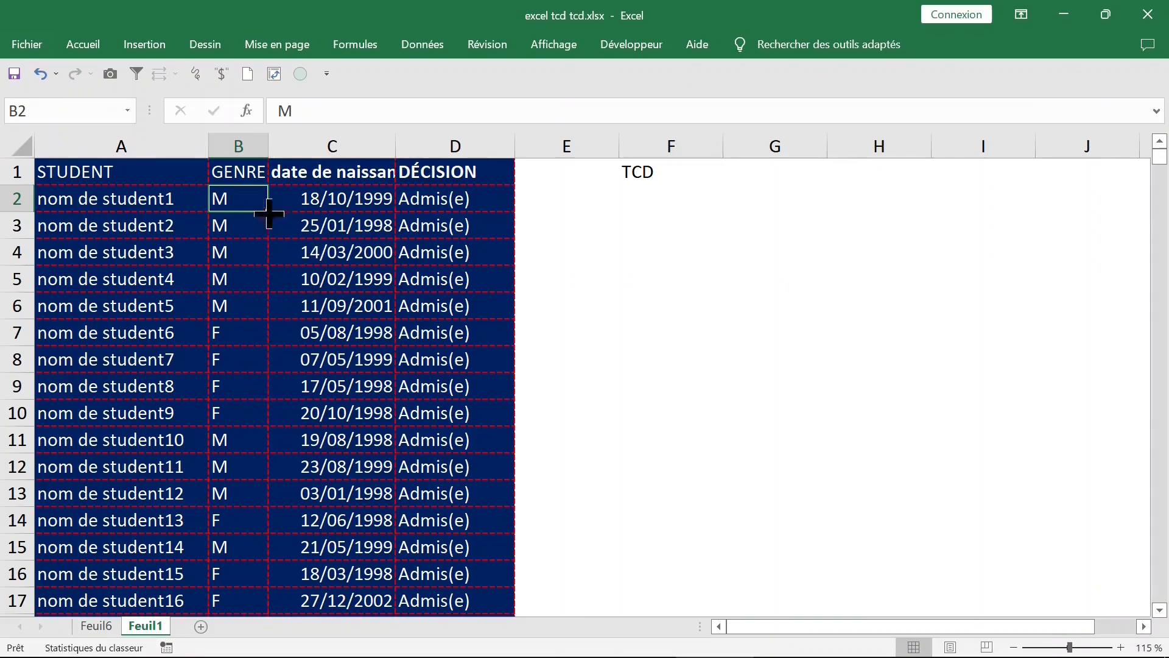
pyautogui.click(239, 146)
pyautogui.click(451, 145)
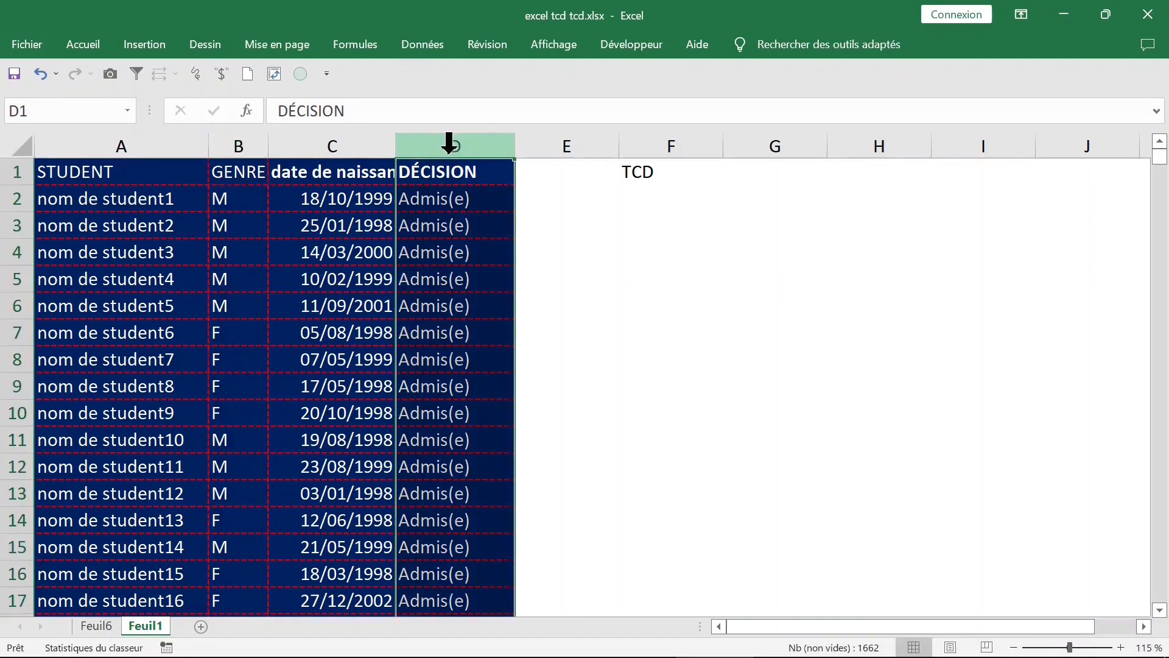
pyautogui.click(298, 278)
pyautogui.click(146, 44)
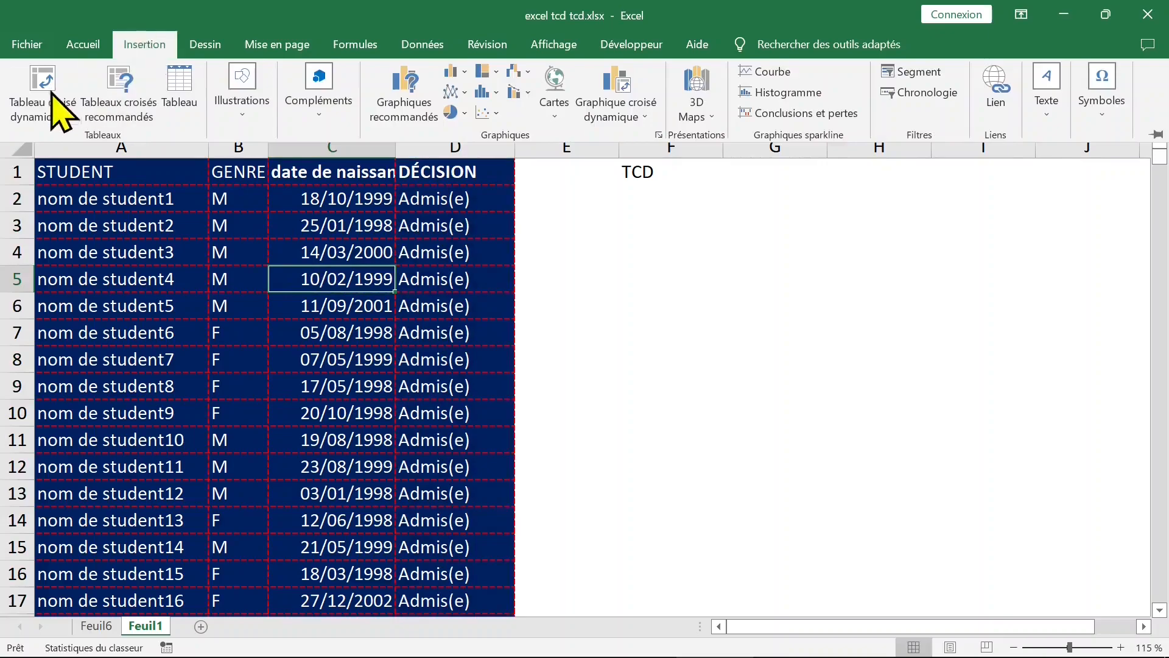
pyautogui.click(49, 91)
pyautogui.click(647, 426)
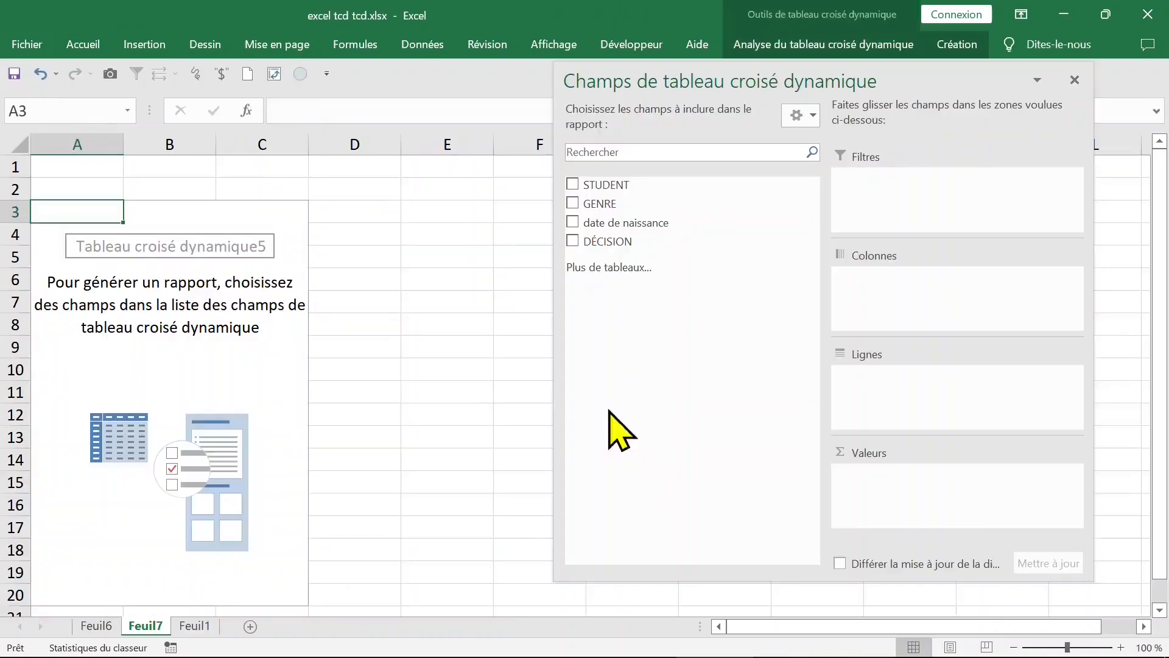
# Step: Lay out the new pivot table with DÉCISION in rows, GENRE in columns and the count of GENRE as values
pyautogui.click(572, 202)
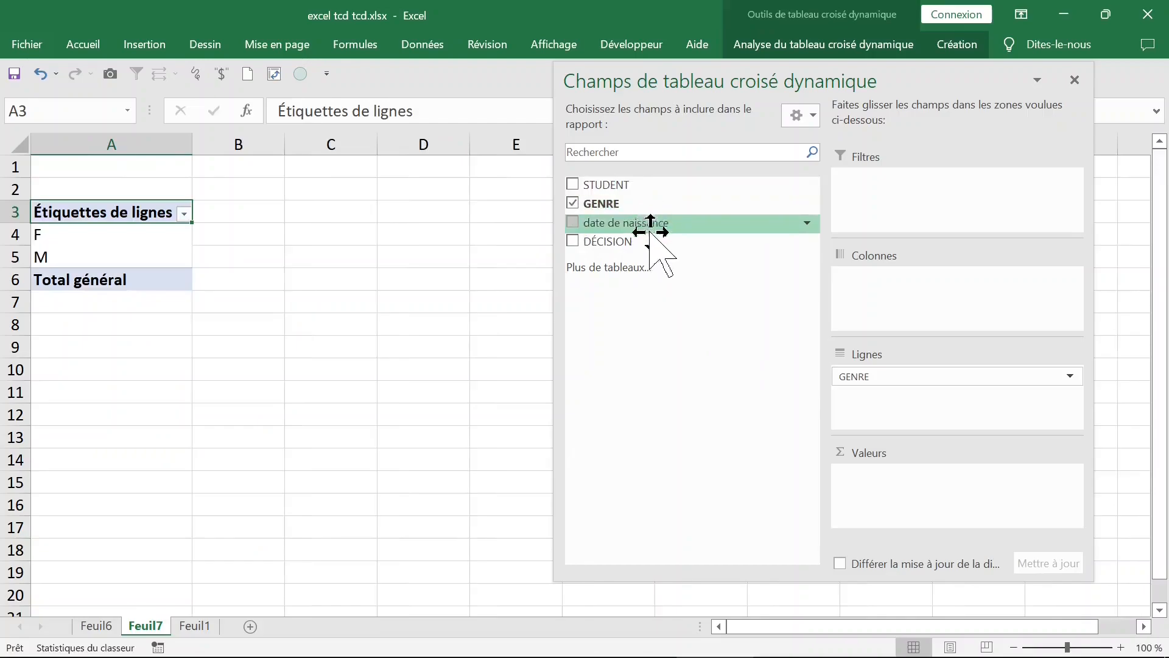
pyautogui.click(575, 242)
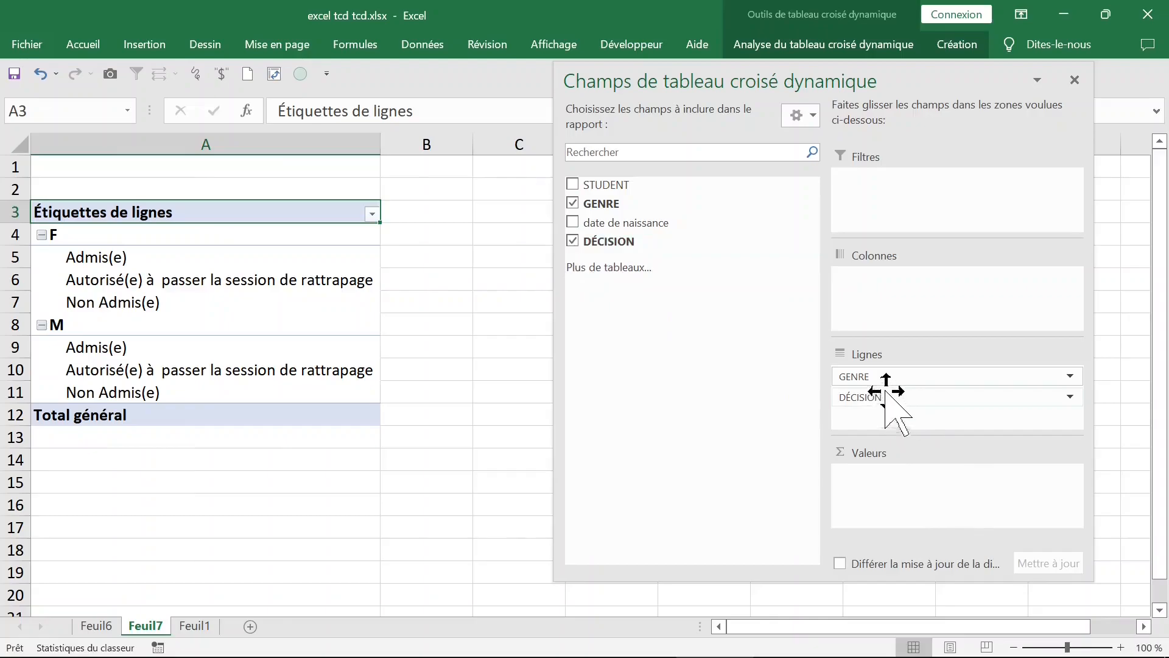
pyautogui.moveTo(879, 391); pyautogui.dragTo(877, 294)
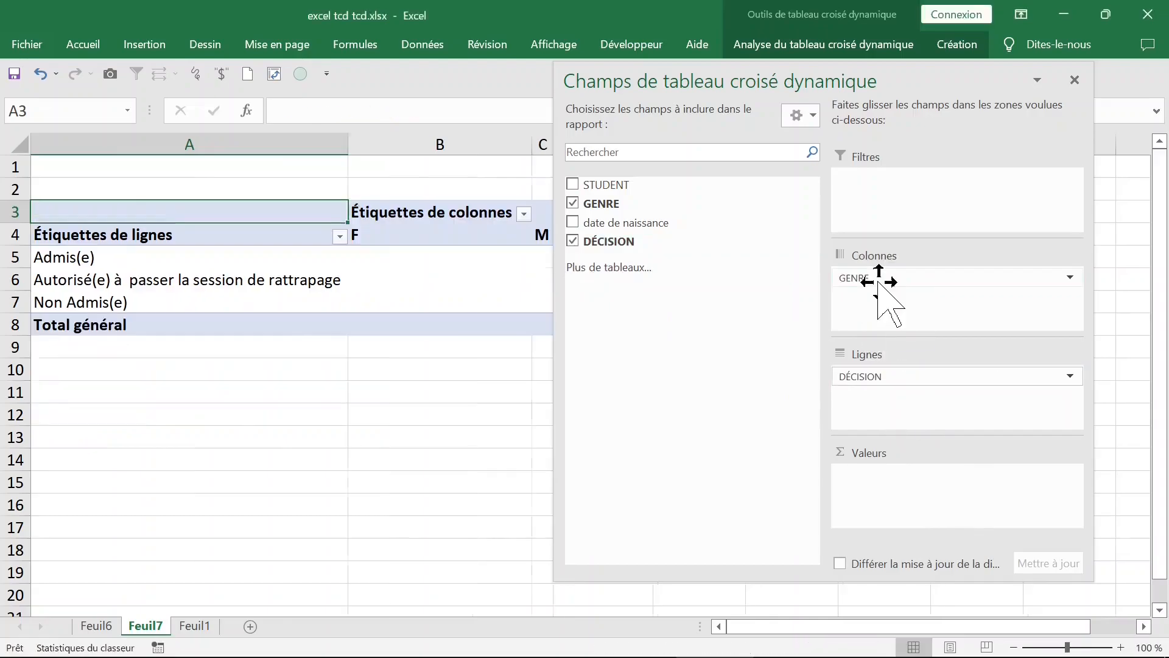
pyautogui.moveTo(948, 92); pyautogui.dragTo(946, 131)
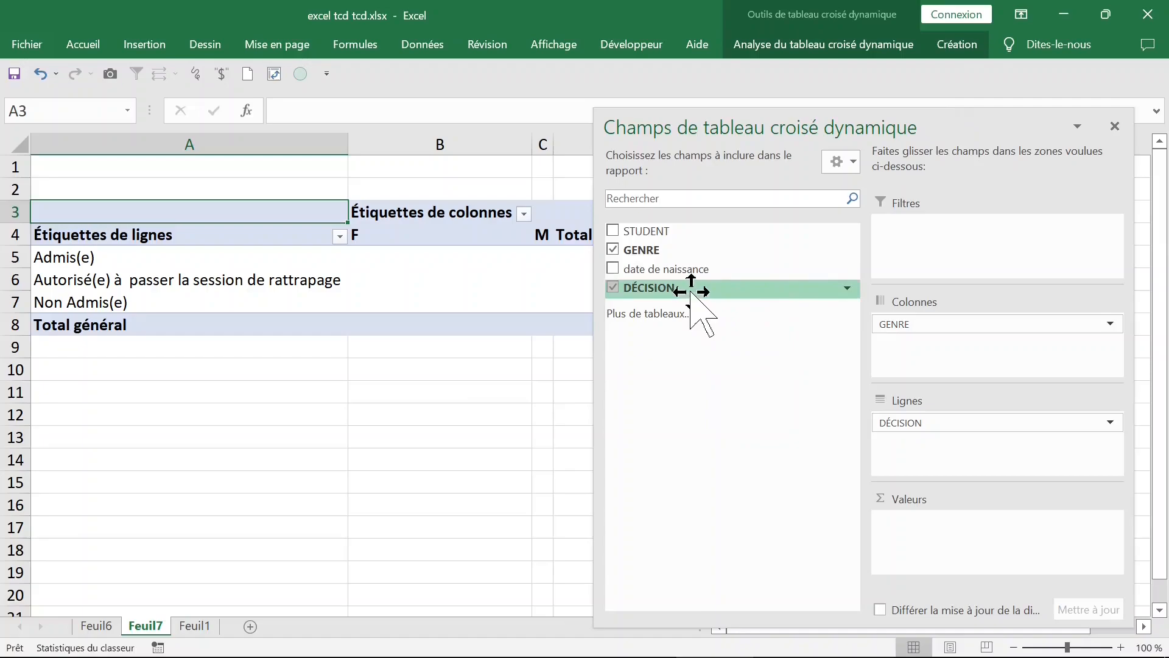
pyautogui.moveTo(676, 250); pyautogui.dragTo(949, 536)
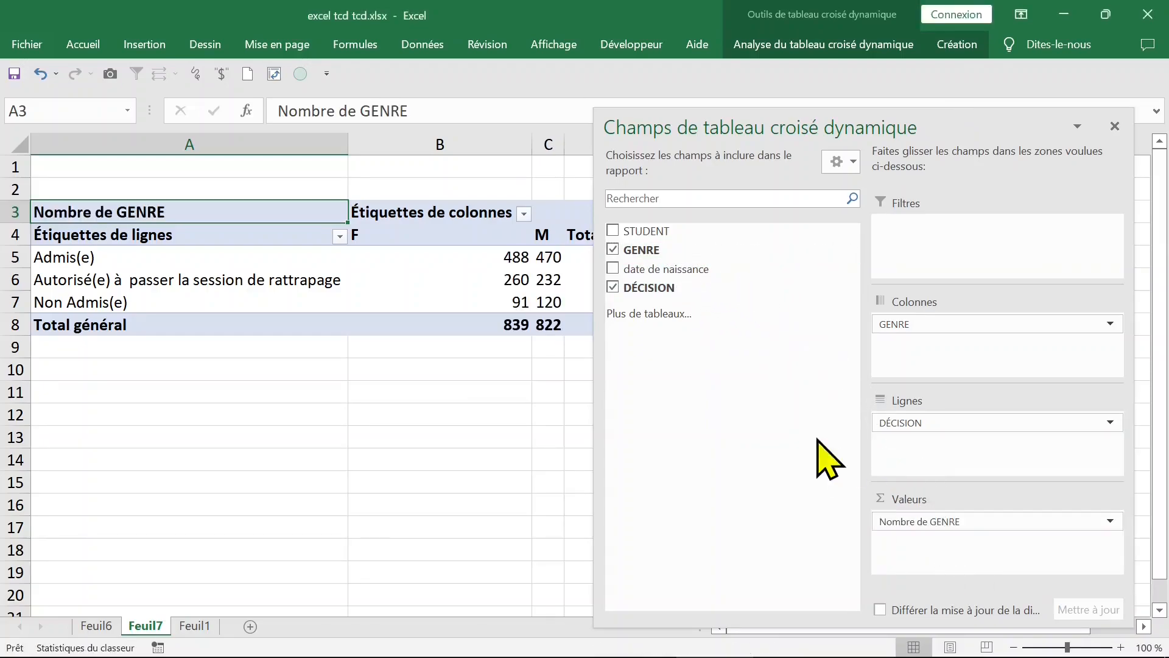
# Step: Close the pivot table field list and examine the counts for each decision by gender and overall
pyautogui.click(396, 440)
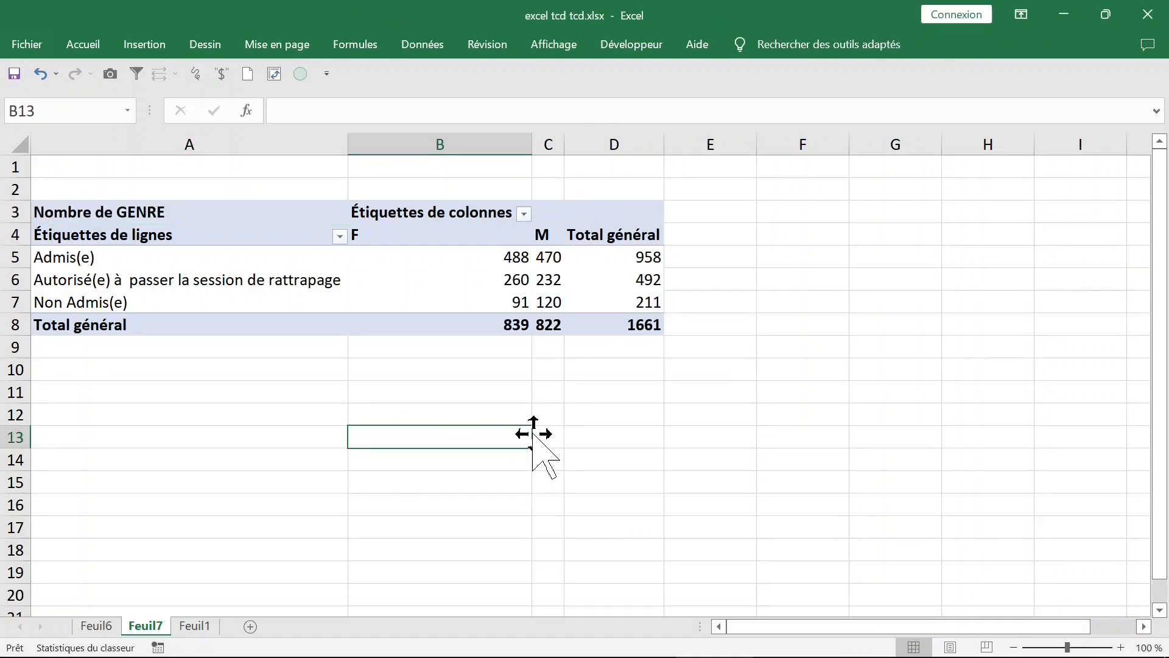
pyautogui.click(497, 255)
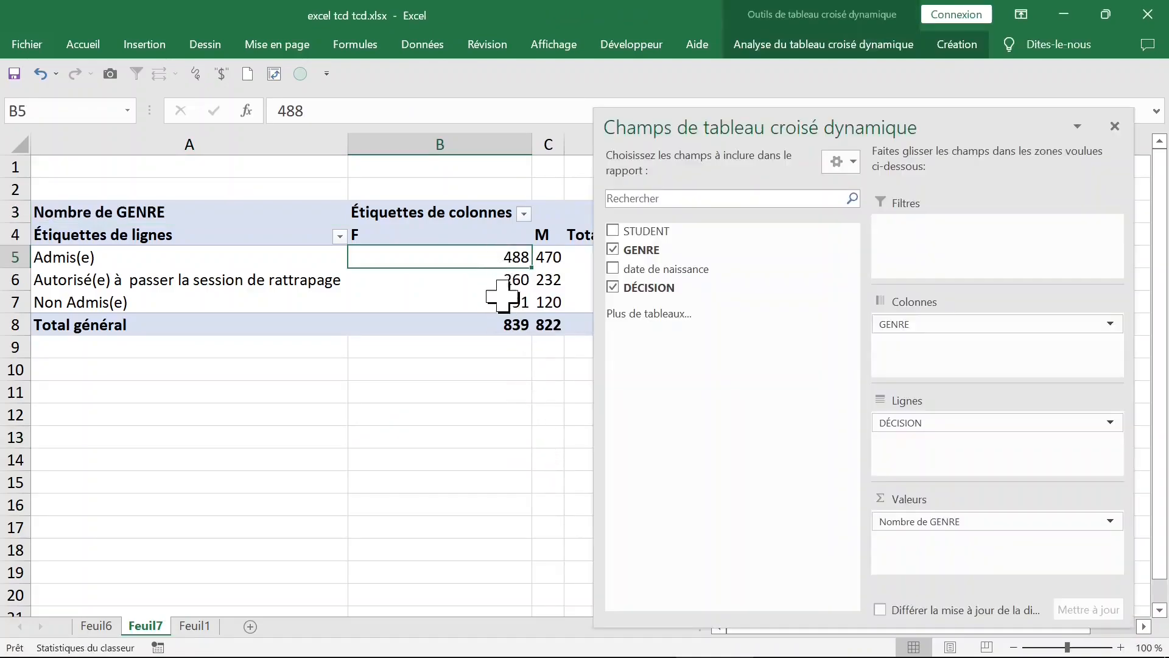
pyautogui.click(548, 253)
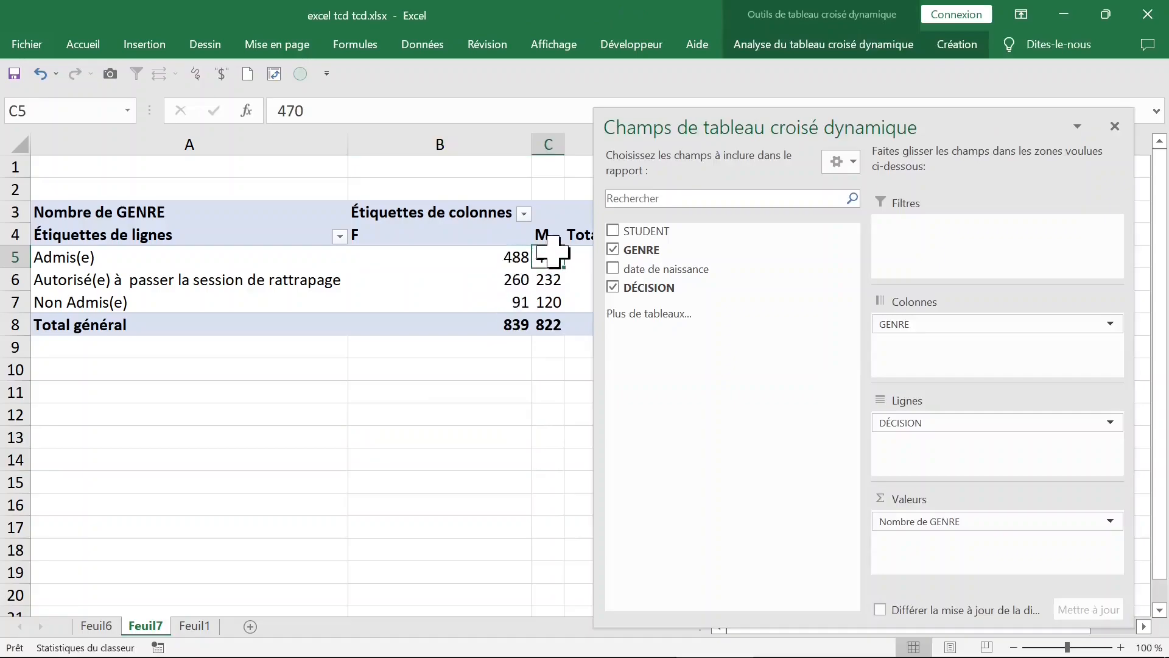
pyautogui.click(1115, 126)
pyautogui.click(627, 266)
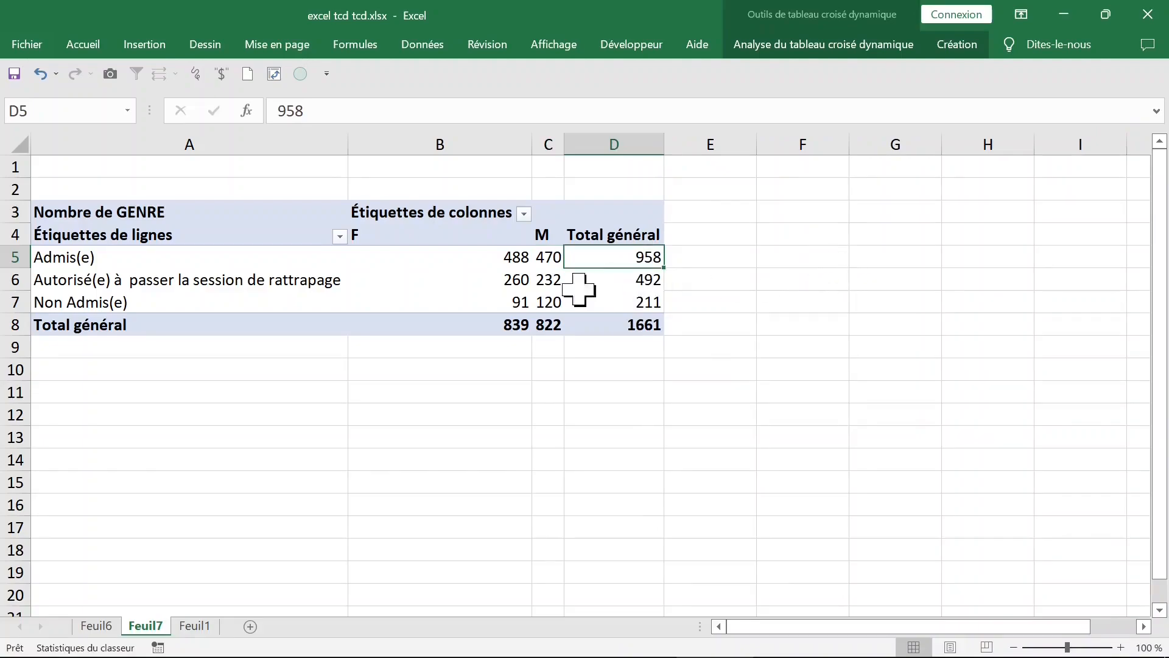
pyautogui.click(118, 277)
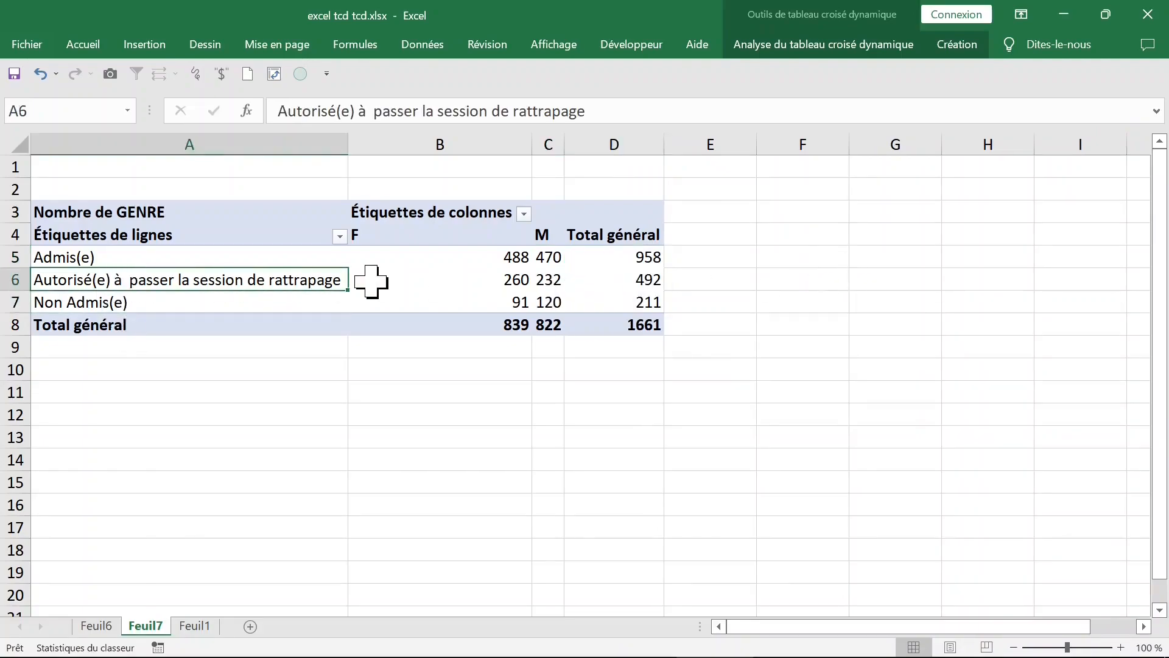
# Step: Display the DÉCISION by GENRE pivot table in tabular form
pyautogui.click(493, 253)
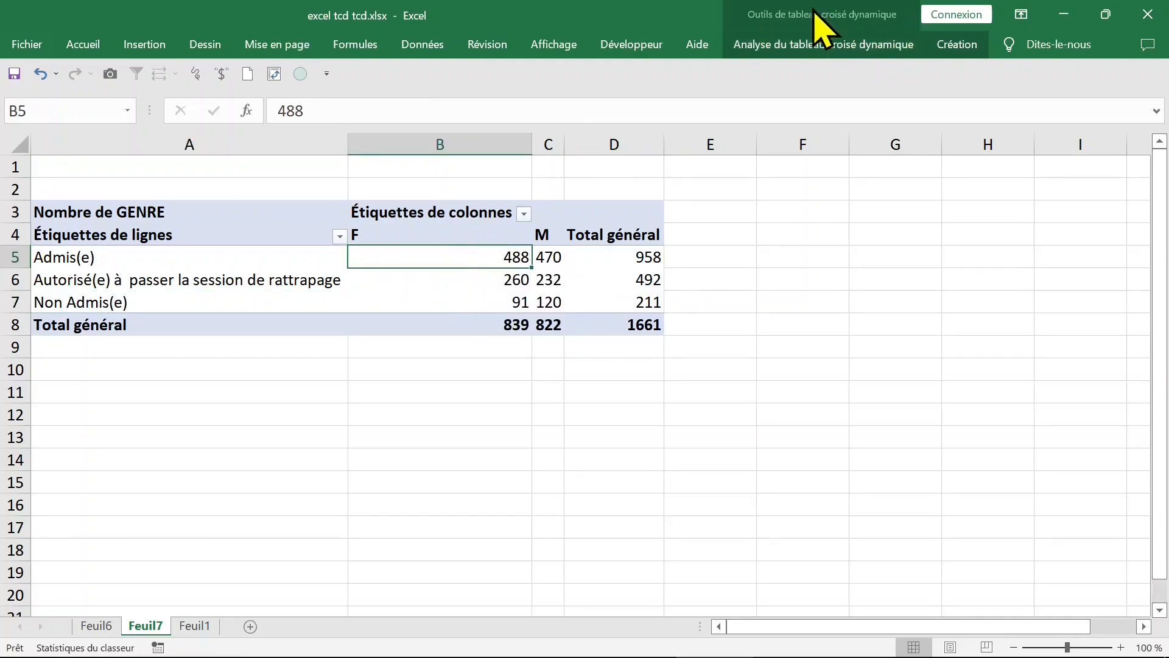
pyautogui.click(812, 44)
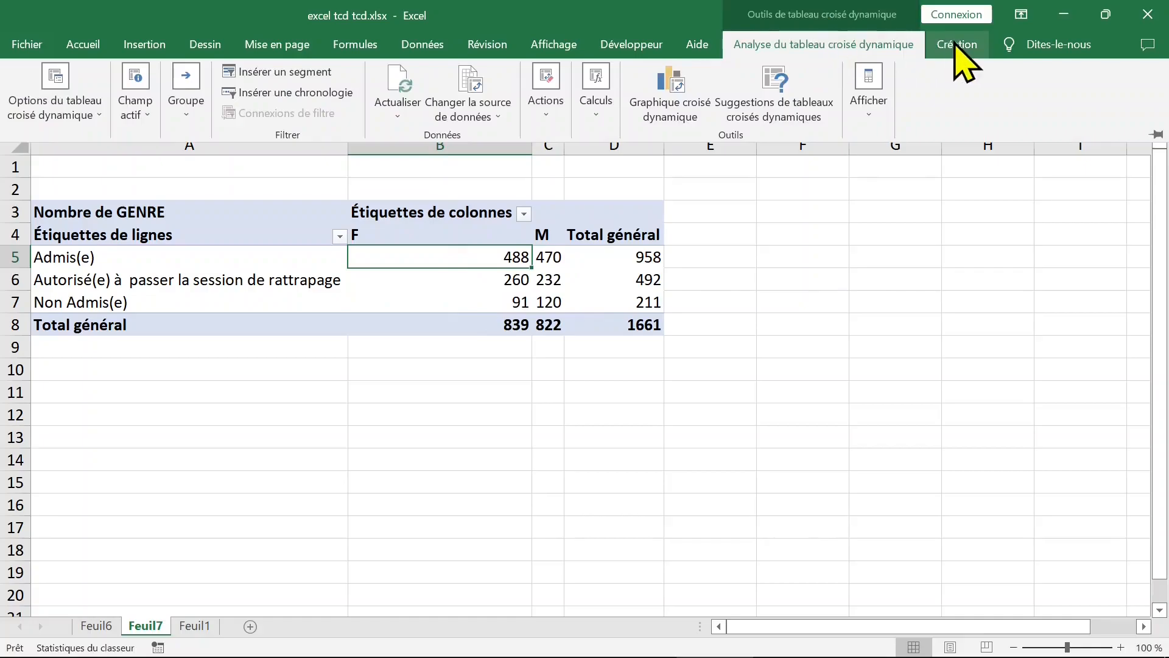
pyautogui.click(955, 44)
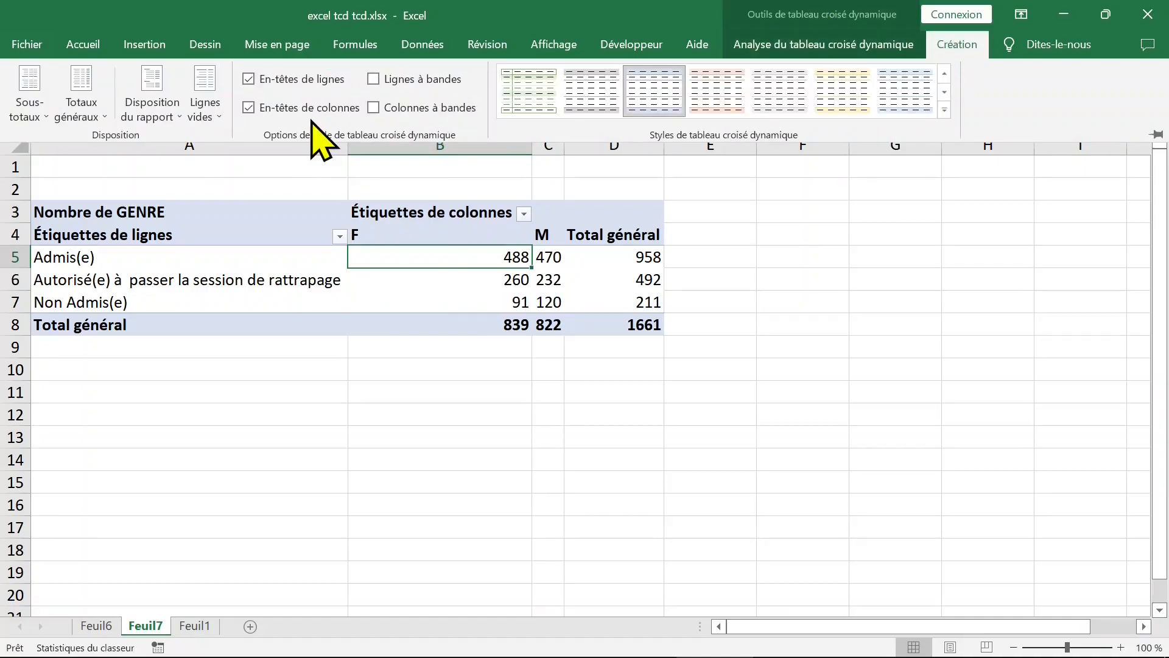
pyautogui.click(171, 115)
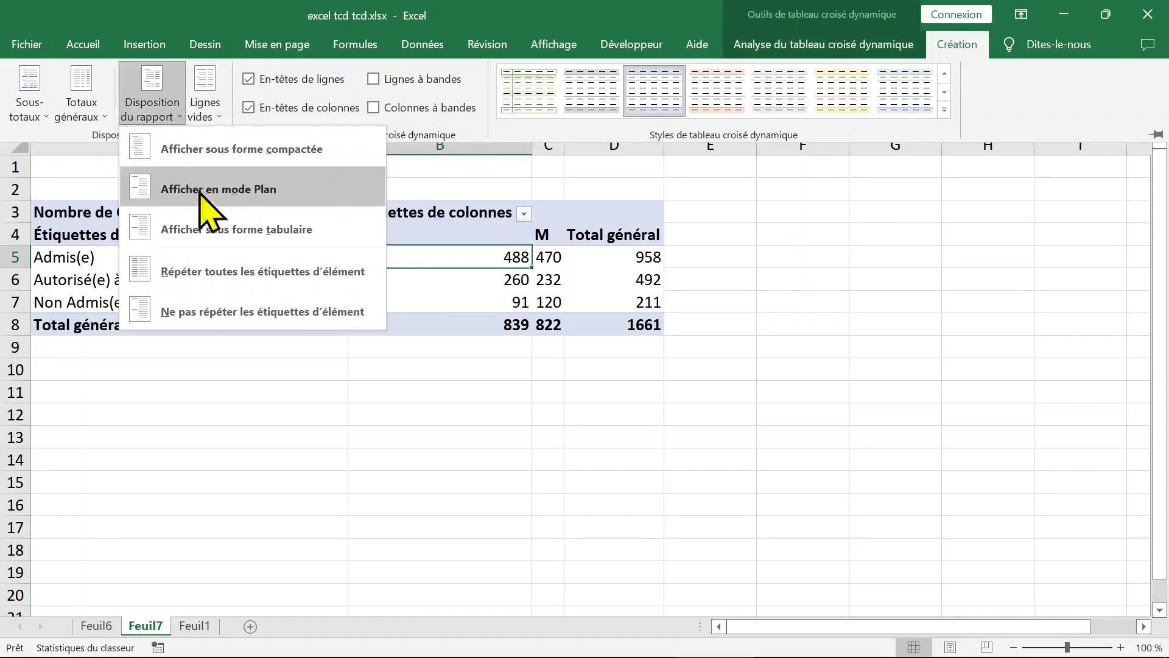
pyautogui.click(216, 234)
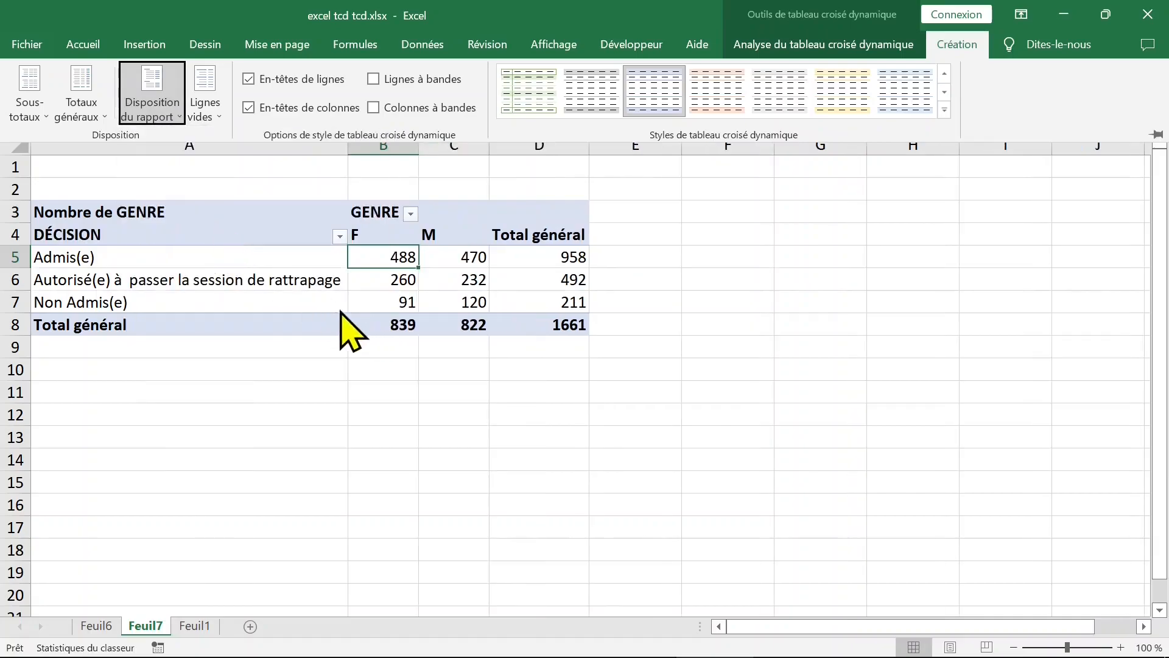
pyautogui.click(451, 253)
pyautogui.click(375, 256)
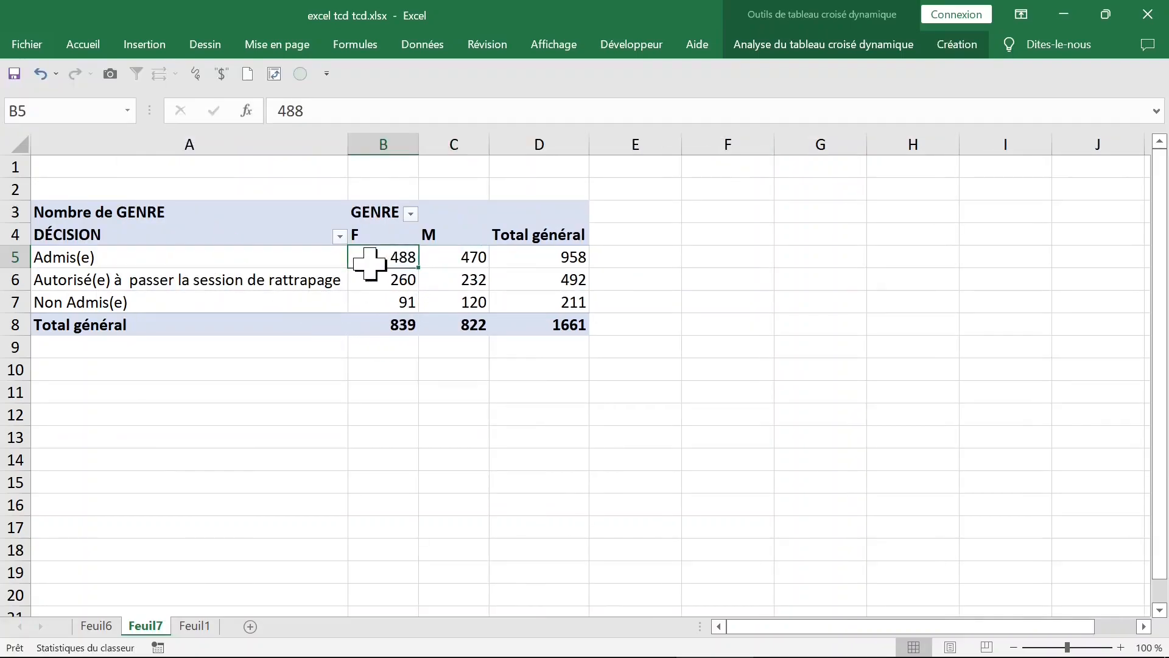
# Step: Extract the detail records behind the F grand total onto a new worksheet and examine the GENRE and date de naissance columns
pyautogui.click(428, 328)
pyautogui.click(389, 324)
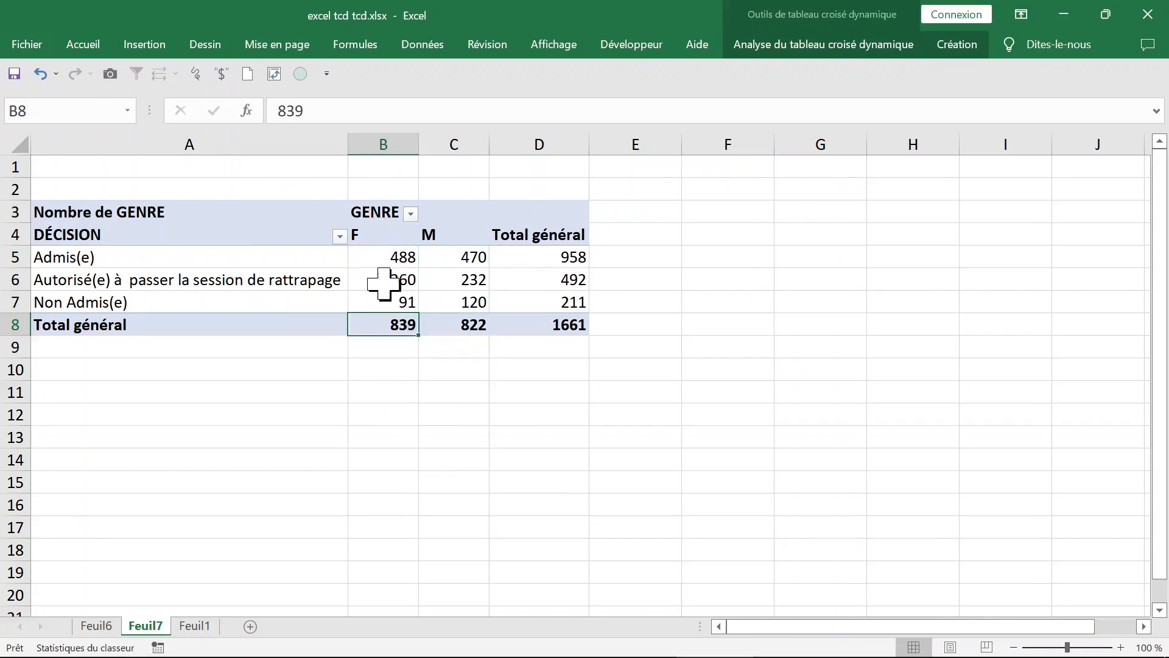
pyautogui.moveTo(385, 332)
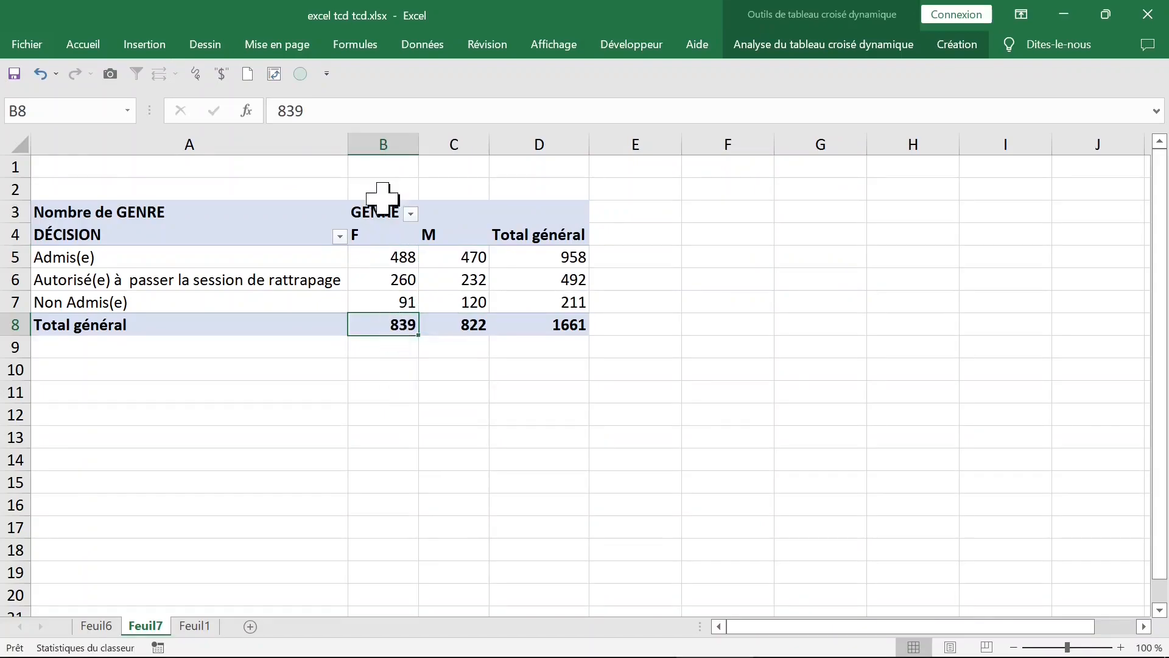
pyautogui.doubleClick(391, 324)
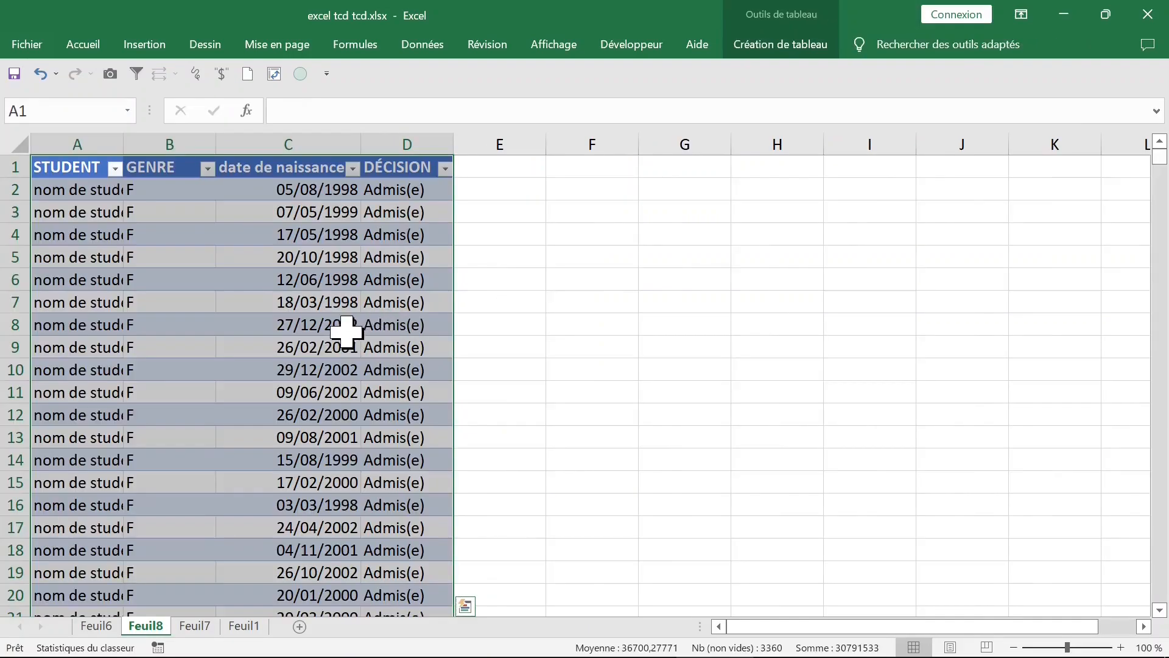
pyautogui.click(190, 230)
pyautogui.click(227, 296)
pyautogui.click(181, 147)
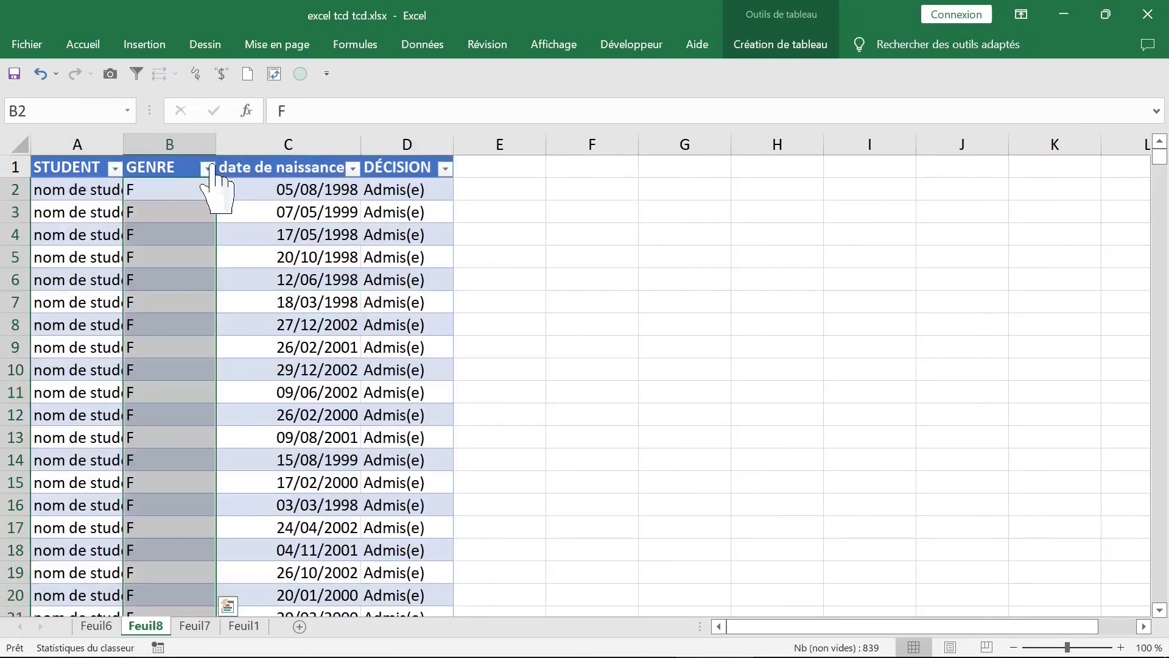
pyautogui.click(287, 165)
pyautogui.click(338, 213)
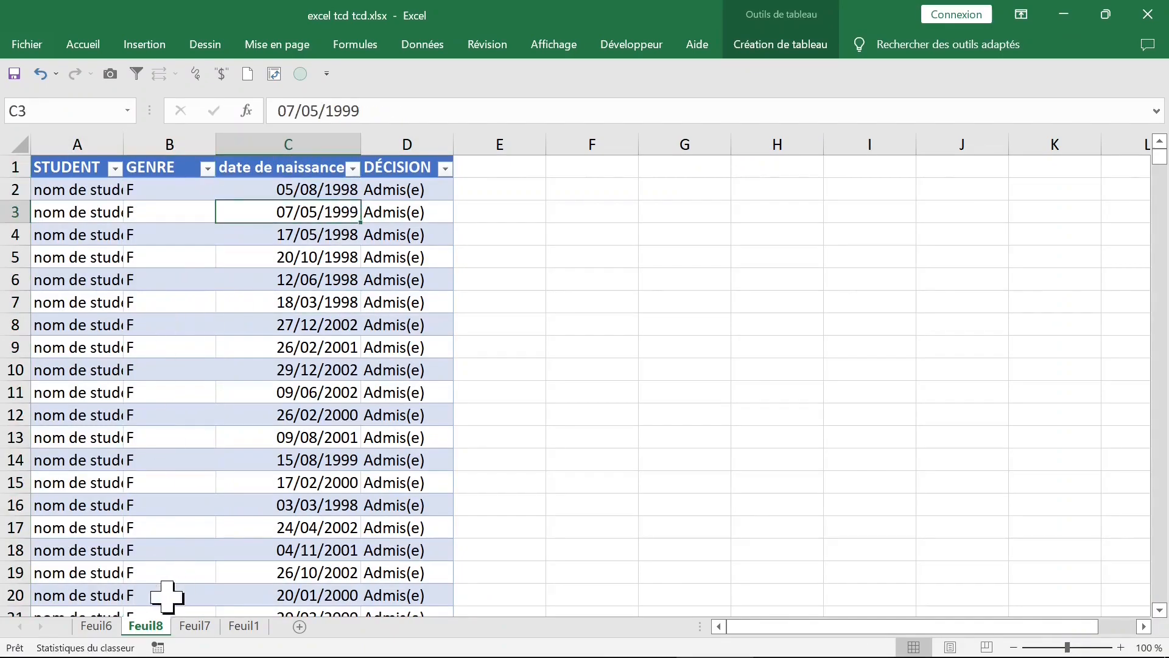
# Step: Delete worksheet Feuil8 with the detail records of the F students
pyautogui.rightClick(148, 627)
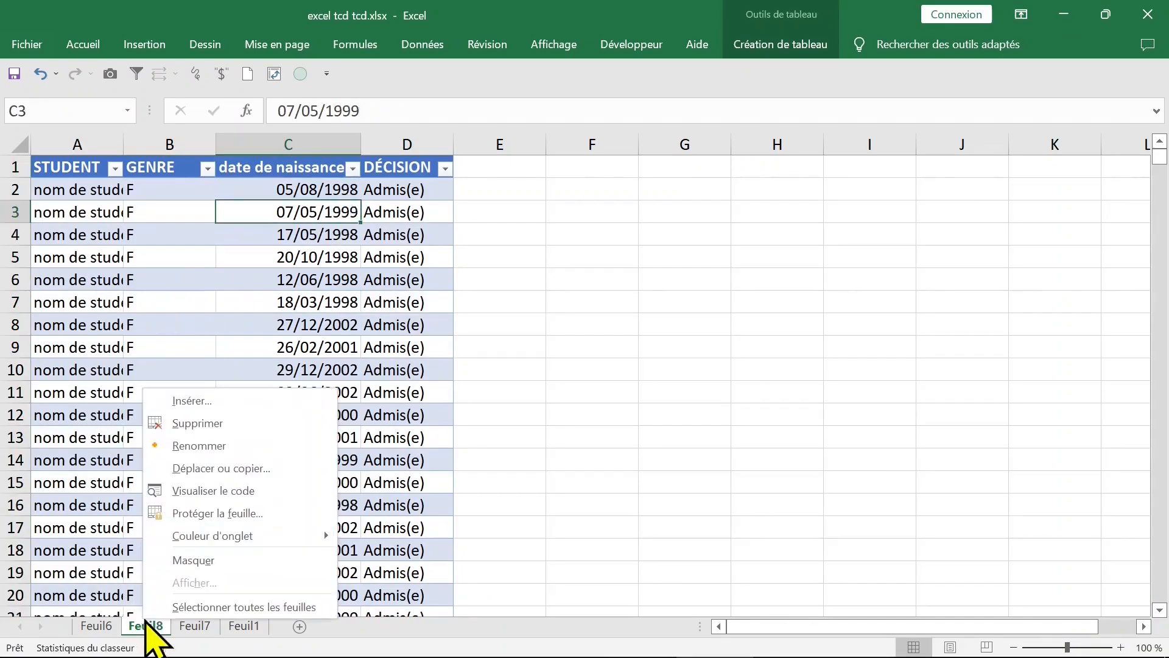
pyautogui.click(228, 426)
pyautogui.click(544, 393)
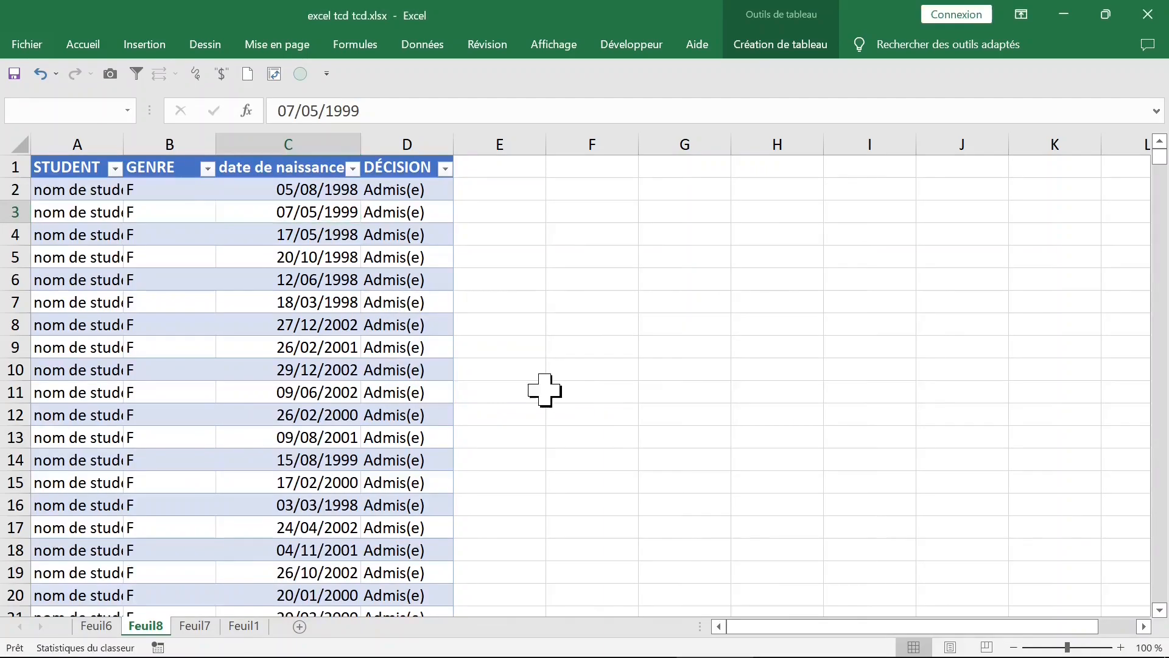
# Step: Extract the detail records behind the M grand total onto a new worksheet and check the GENRE column
pyautogui.click(475, 328)
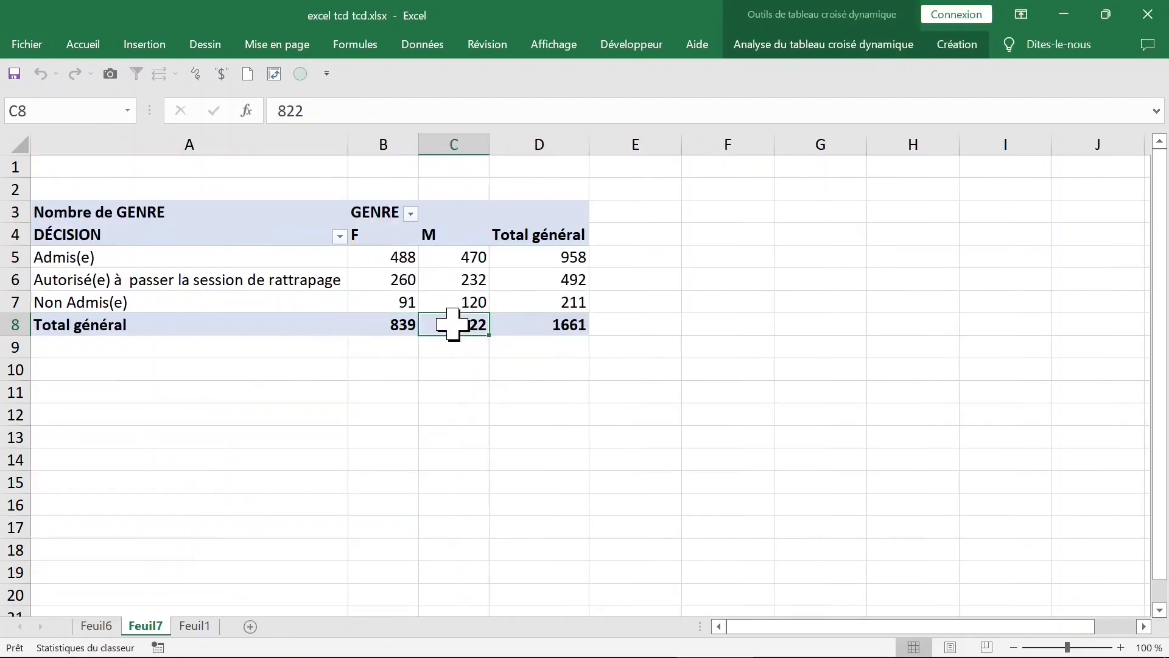
pyautogui.doubleClick(452, 324)
pyautogui.click(147, 234)
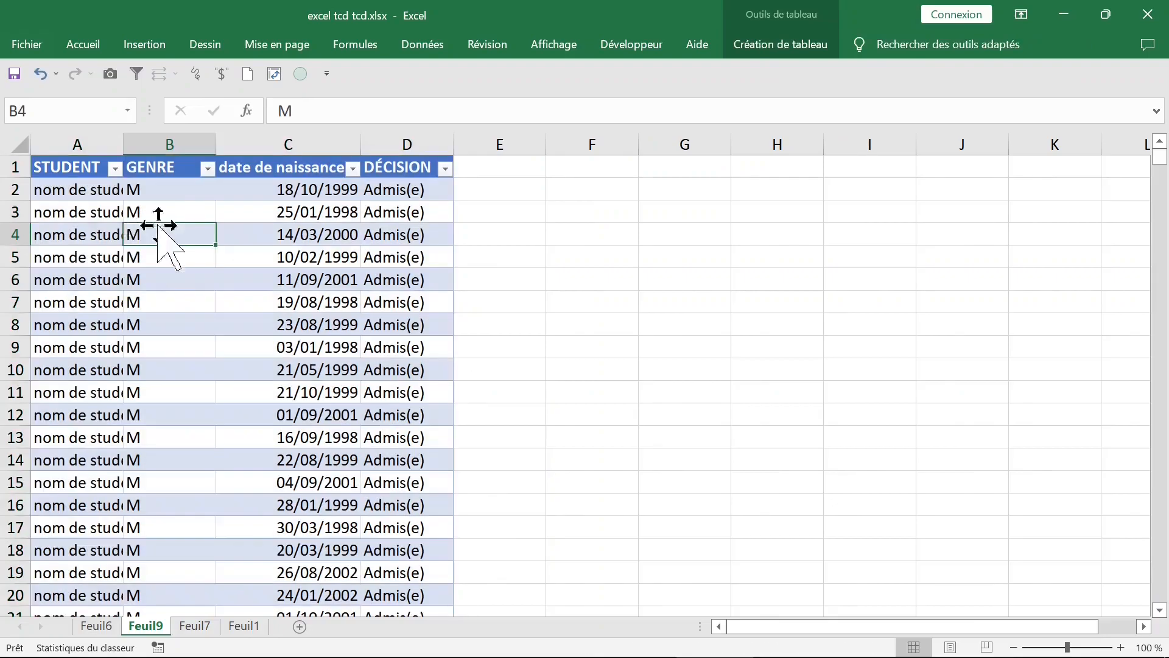
pyautogui.click(186, 192)
pyautogui.click(196, 277)
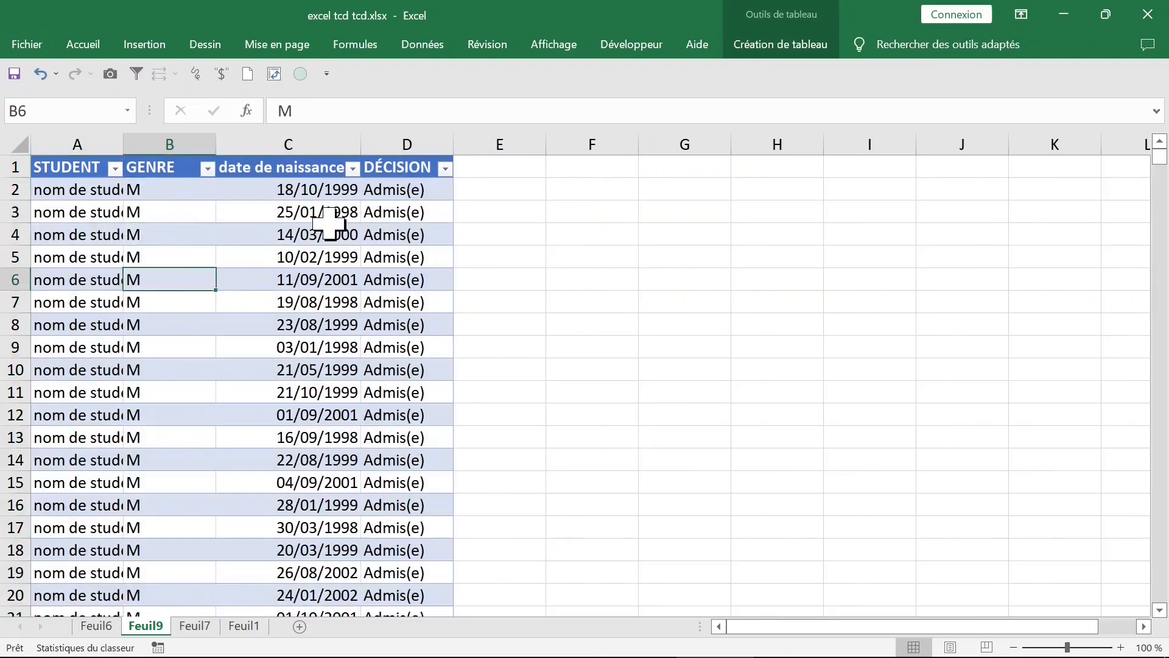
# Step: Delete worksheet Feuil9 with the detail records of the M students
pyautogui.rightClick(146, 625)
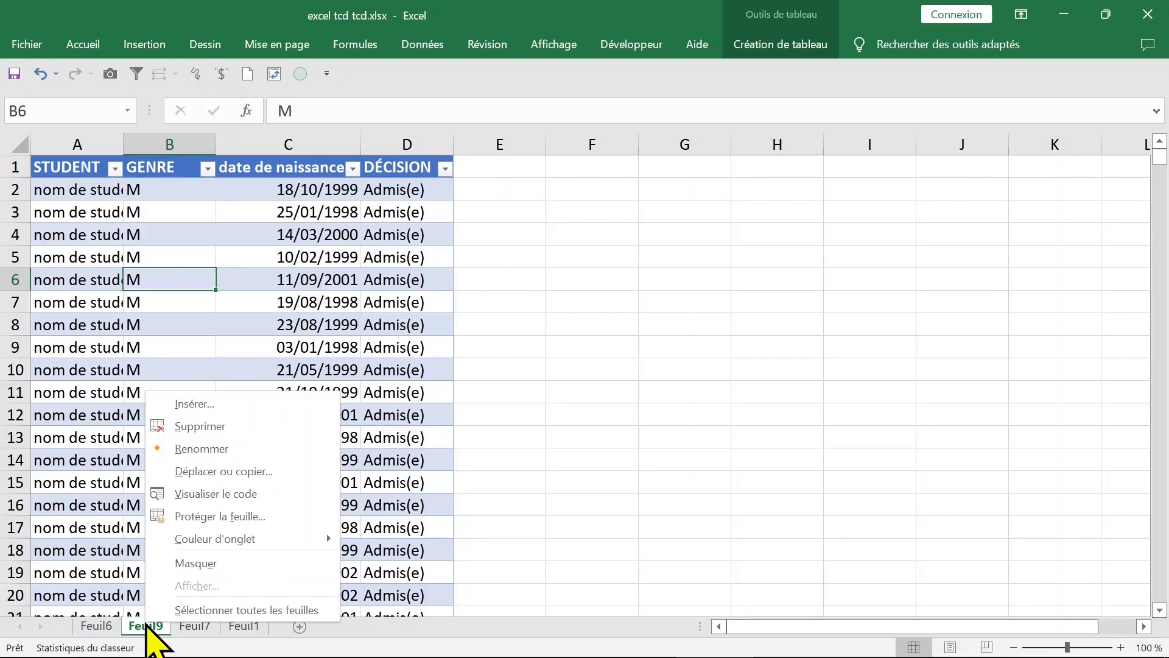
pyautogui.click(201, 426)
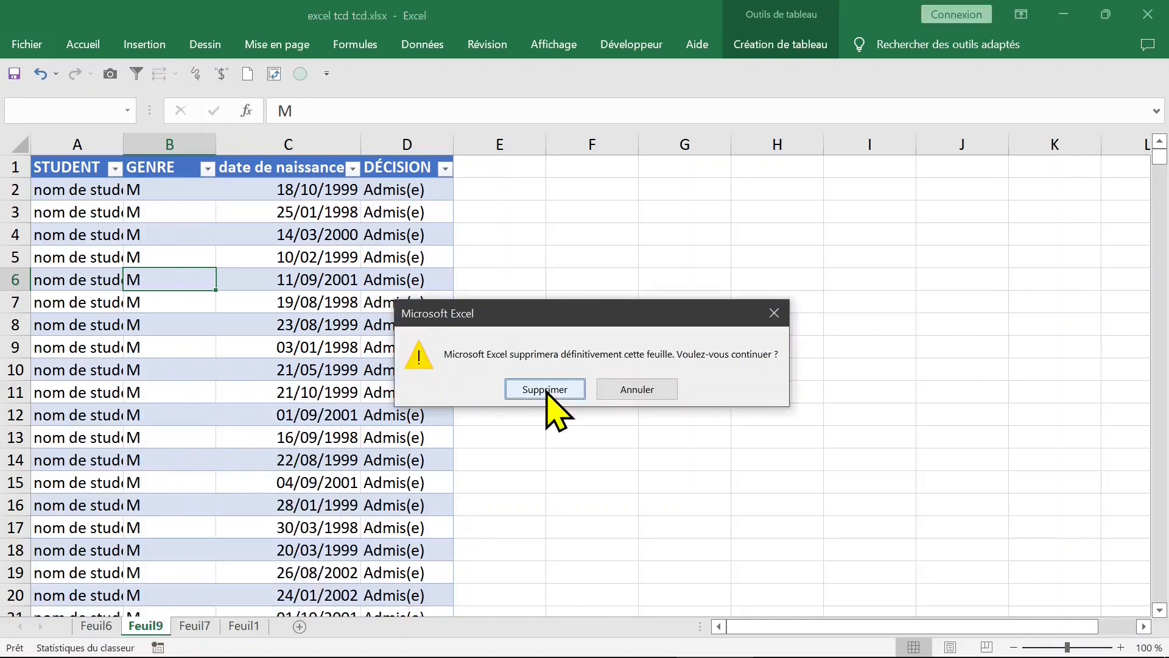
pyautogui.click(545, 389)
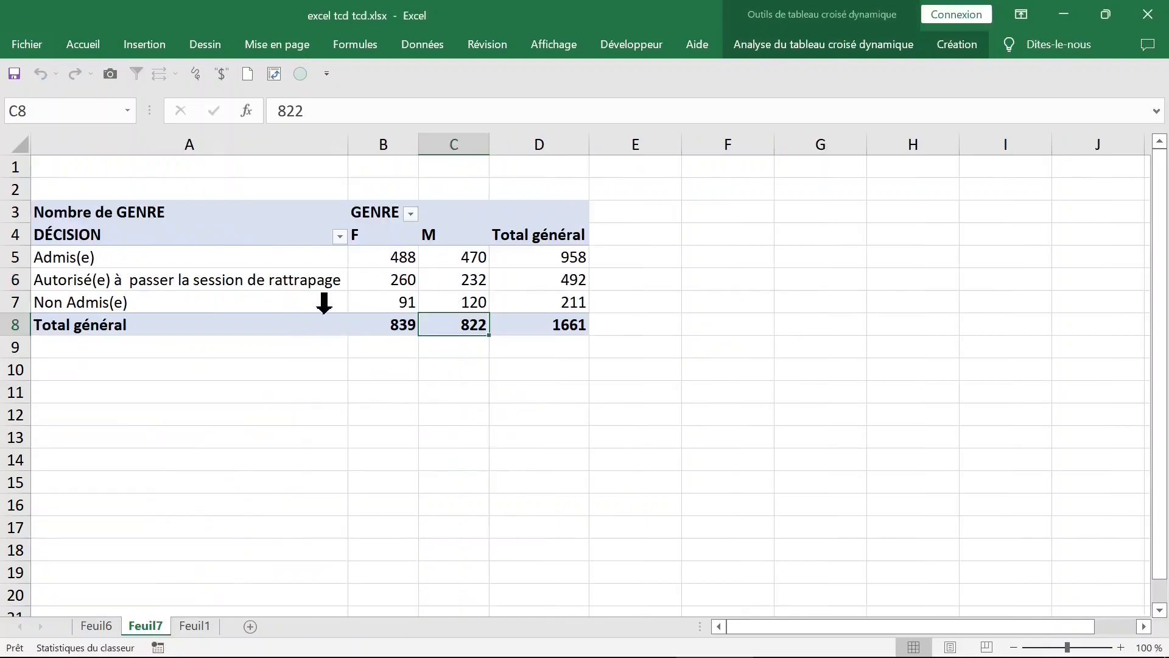
# Step: Delete worksheet Feuil7 containing the DÉCISION by GENRE pivot table
pyautogui.rightClick(146, 630)
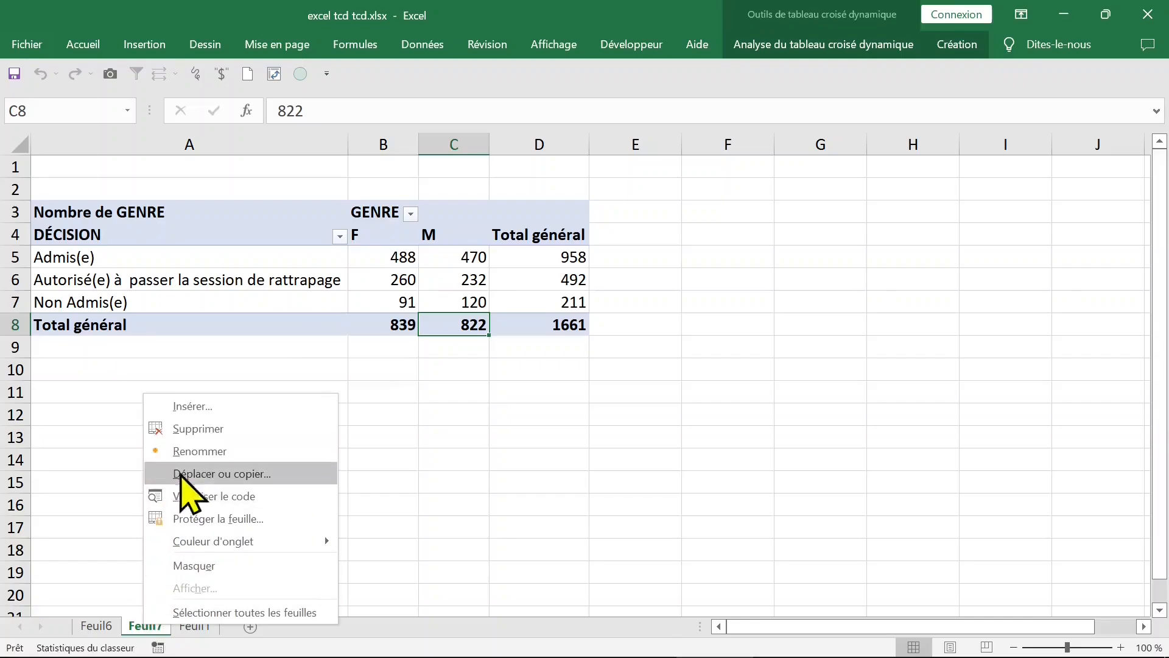
pyautogui.click(204, 429)
pyautogui.click(548, 391)
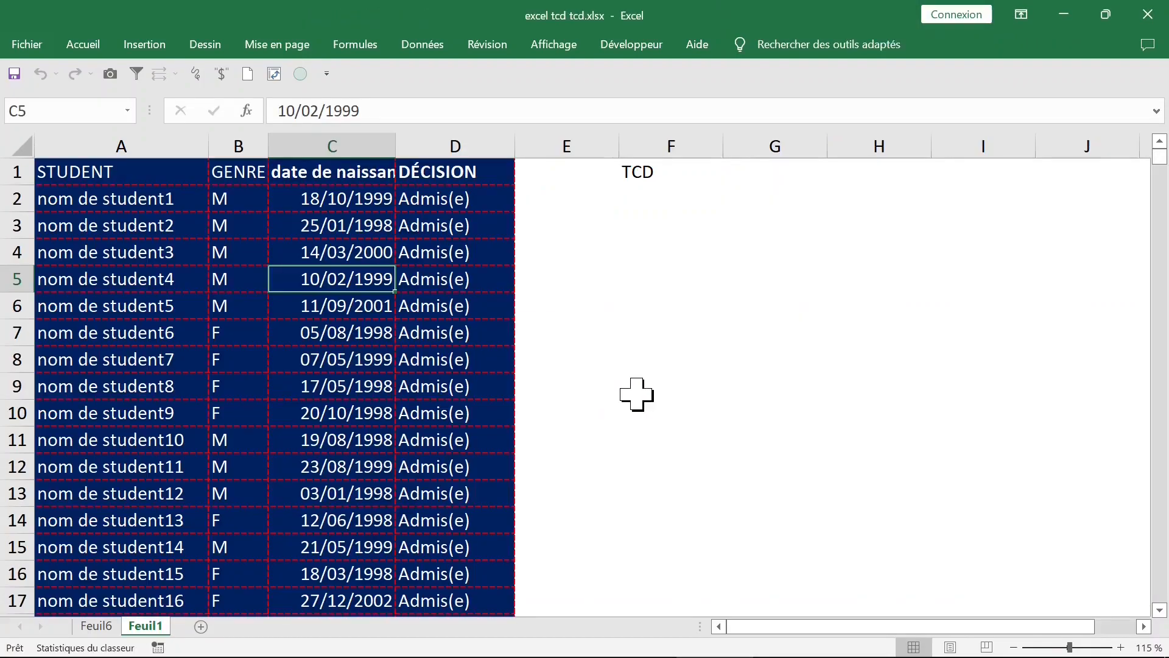
# Step: Create a pivot table on a new worksheet from the student data range Feuil1!$A$1:$D$1662
pyautogui.click(320, 303)
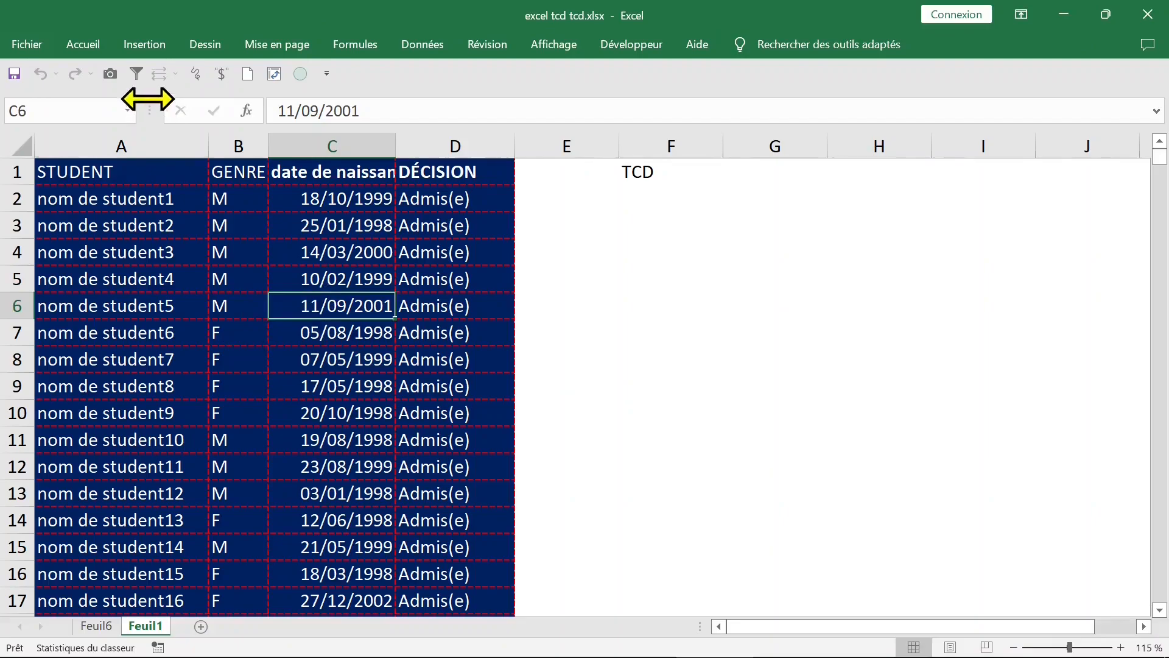
pyautogui.click(144, 45)
pyautogui.click(63, 98)
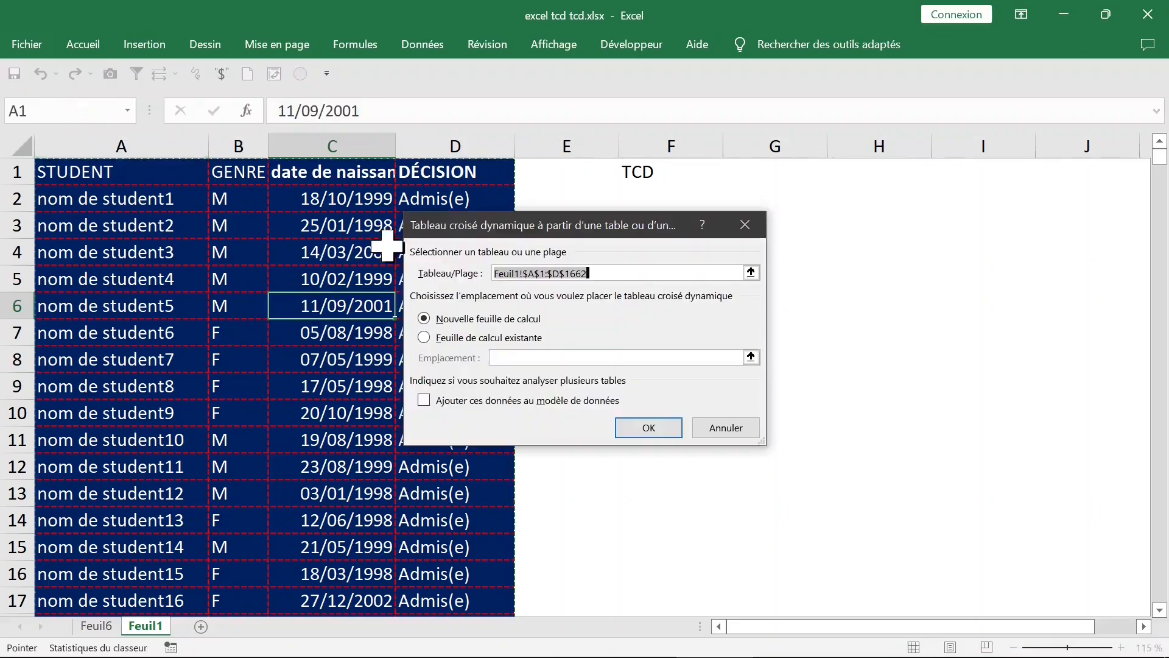
pyautogui.click(639, 428)
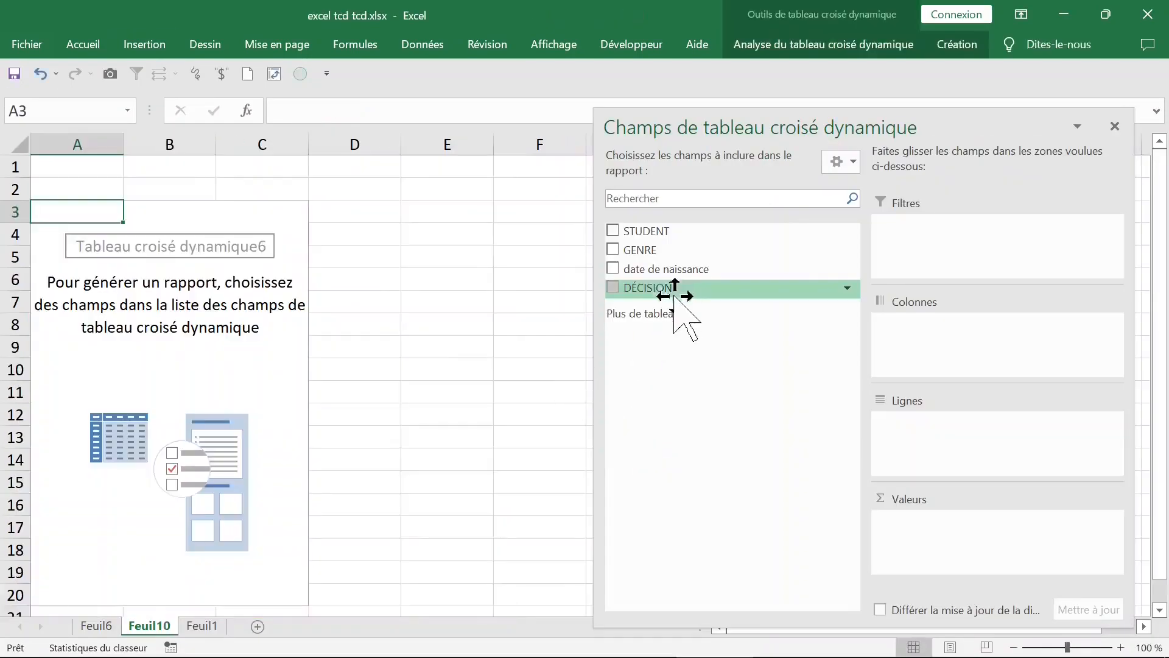
# Step: Add date de naissance to the pivot table rows and ungroup the dates into individual days
pyautogui.click(612, 269)
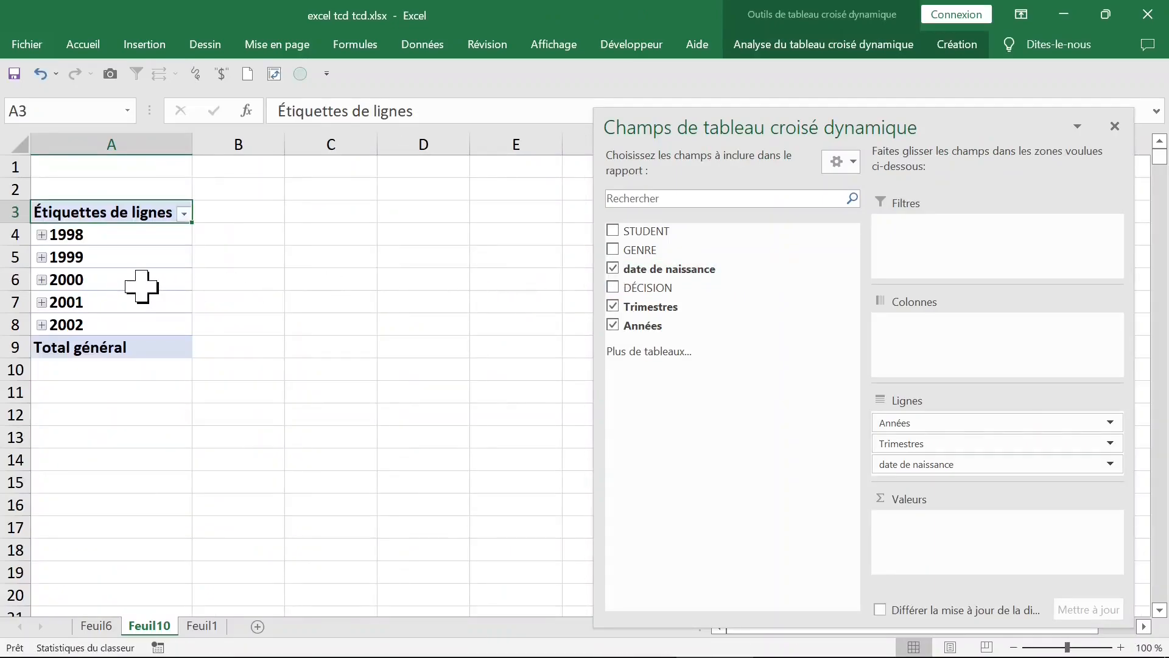
pyautogui.click(102, 259)
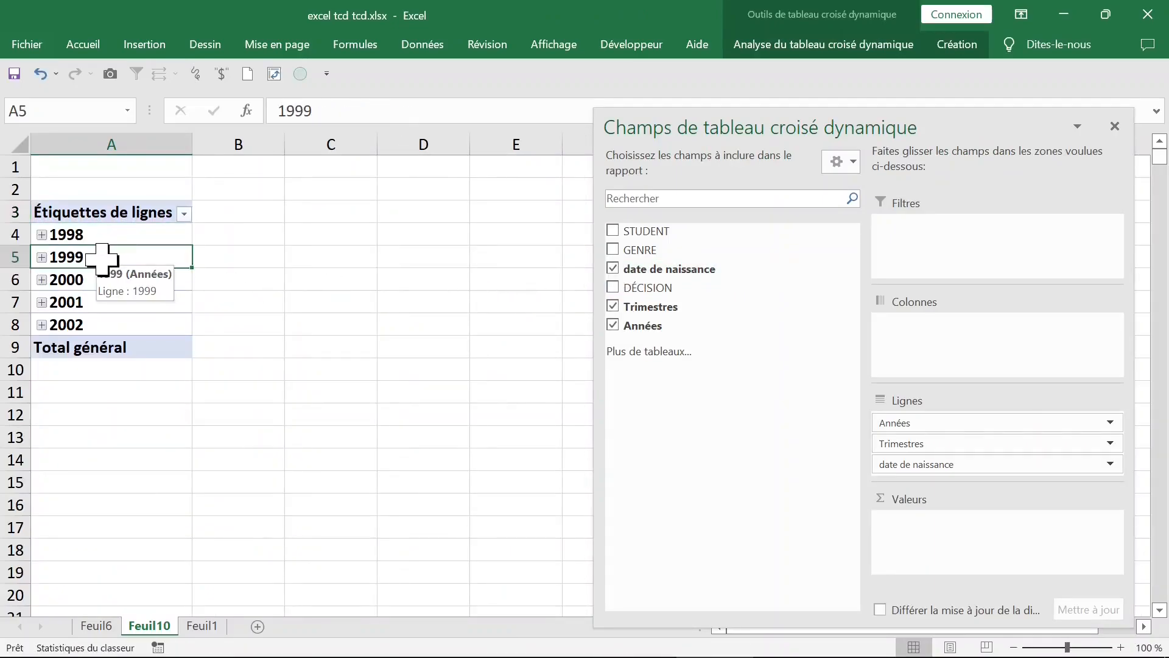
pyautogui.rightClick(103, 261)
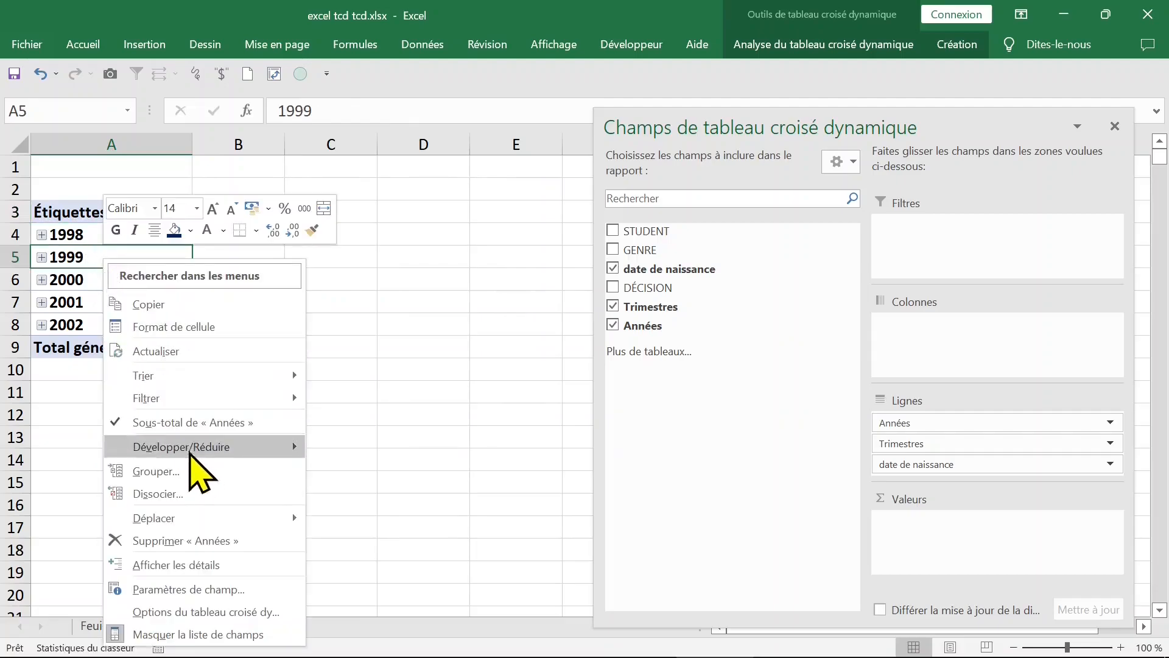
pyautogui.click(186, 498)
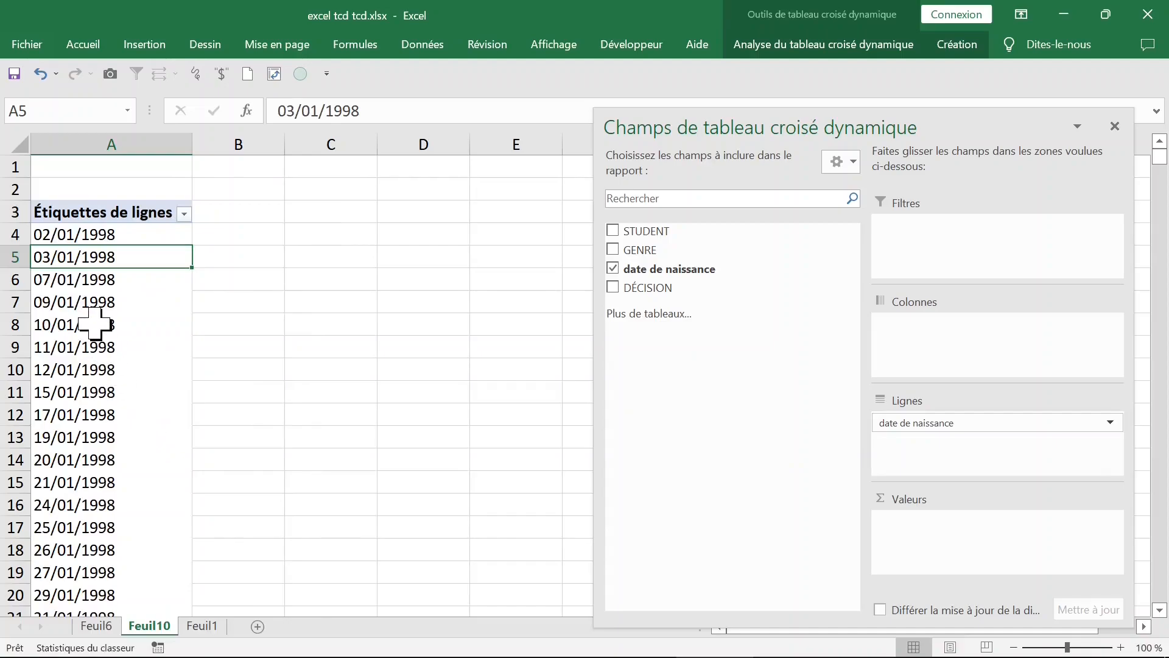
# Step: Group the date de naissance row labels by Années only and check the resulting year labels
pyautogui.rightClick(95, 325)
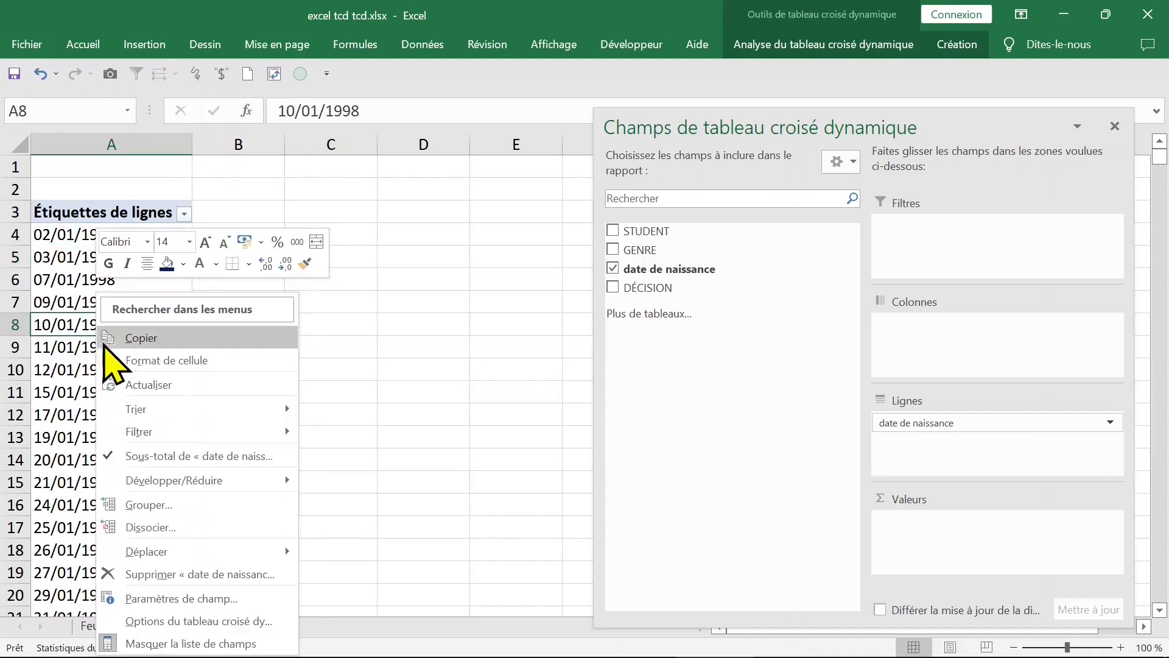
pyautogui.click(207, 504)
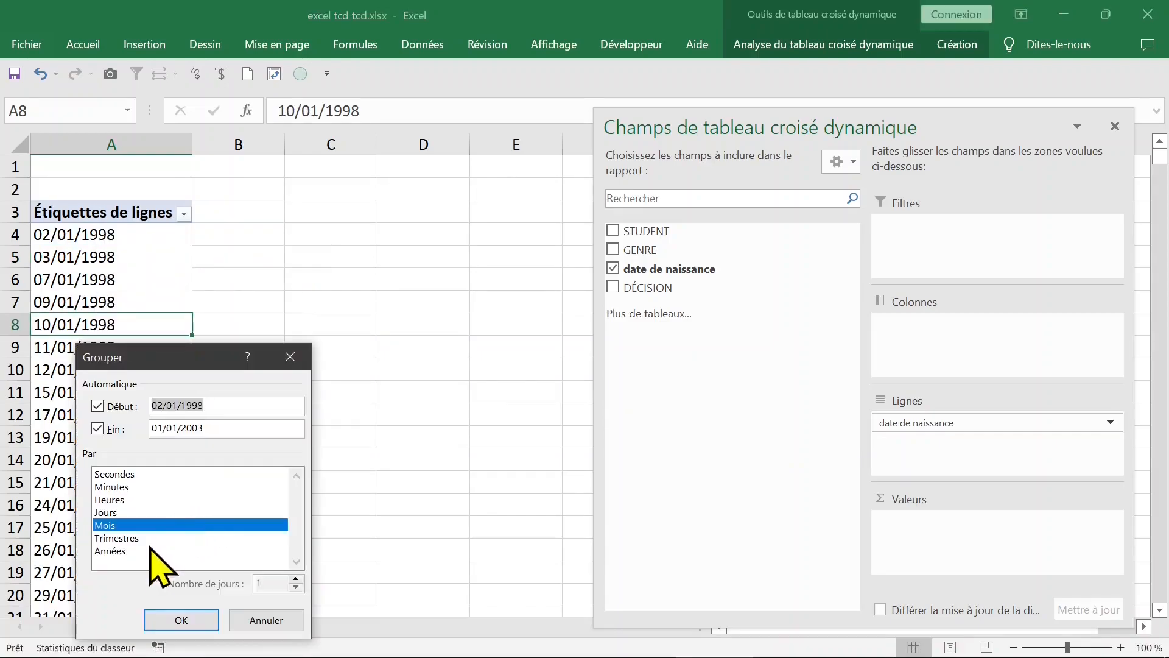
pyautogui.moveTo(153, 367); pyautogui.dragTo(360, 163)
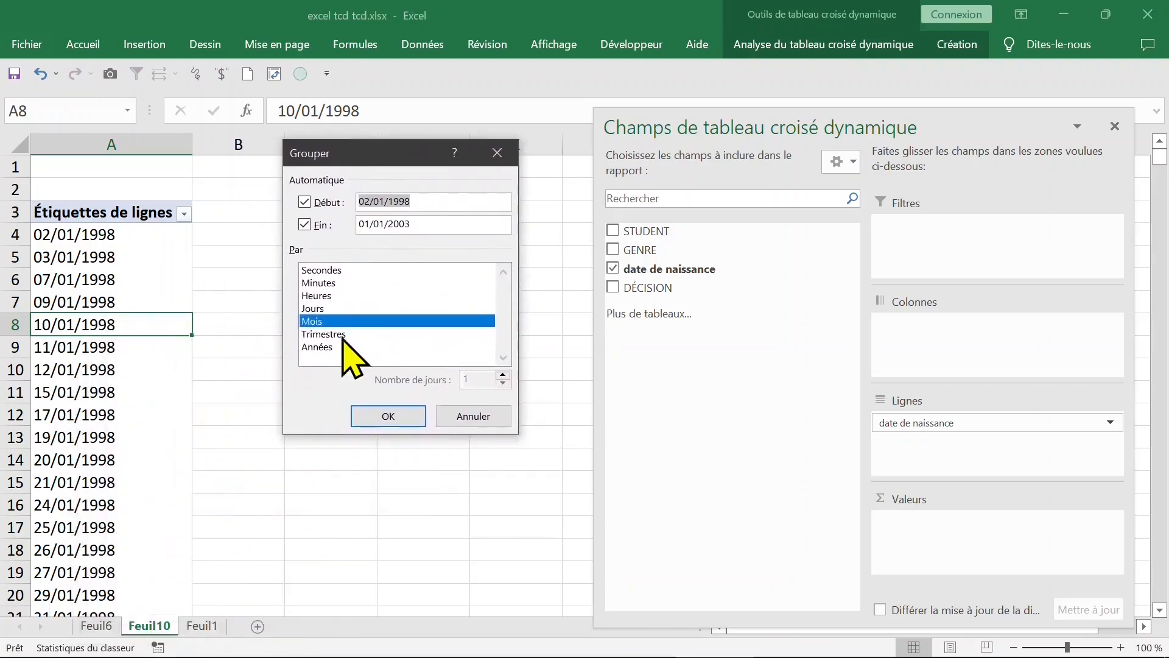
pyautogui.click(329, 346)
pyautogui.click(342, 321)
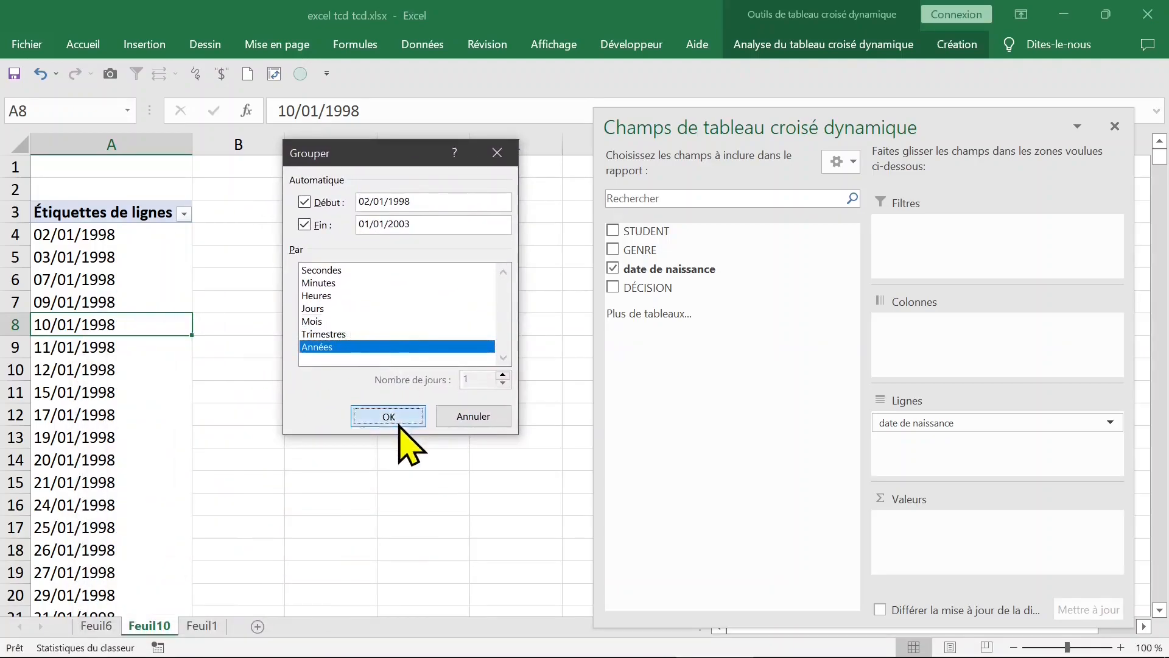
pyautogui.click(390, 416)
pyautogui.click(390, 416)
pyautogui.moveTo(172, 331); pyautogui.dragTo(131, 237)
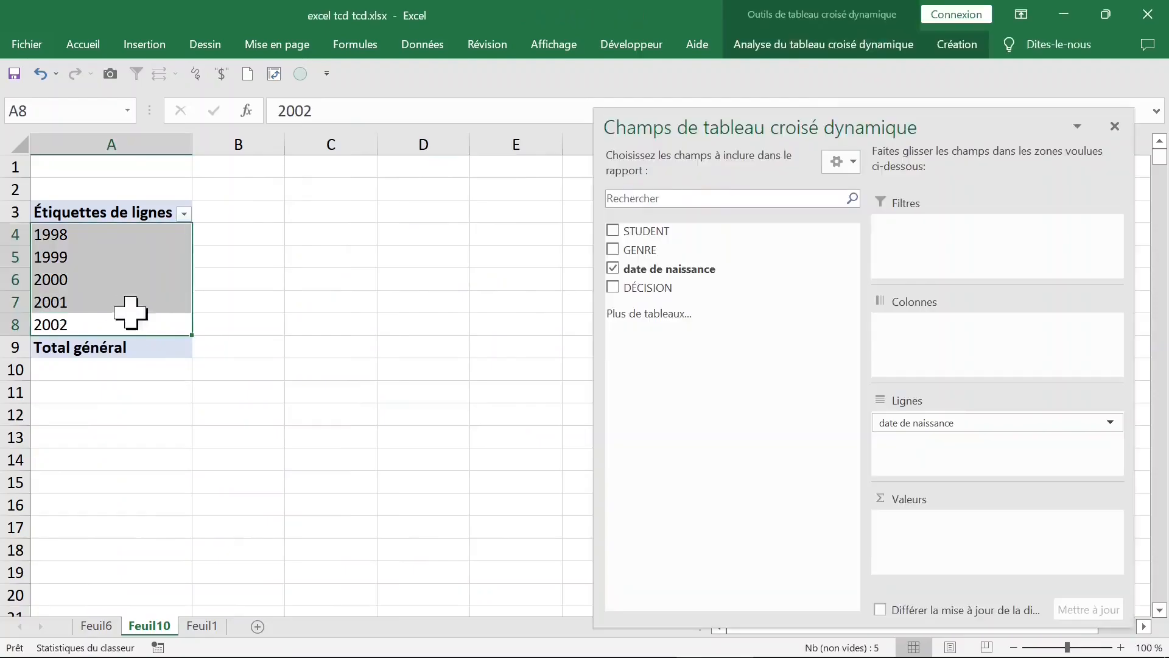
pyautogui.click(141, 281)
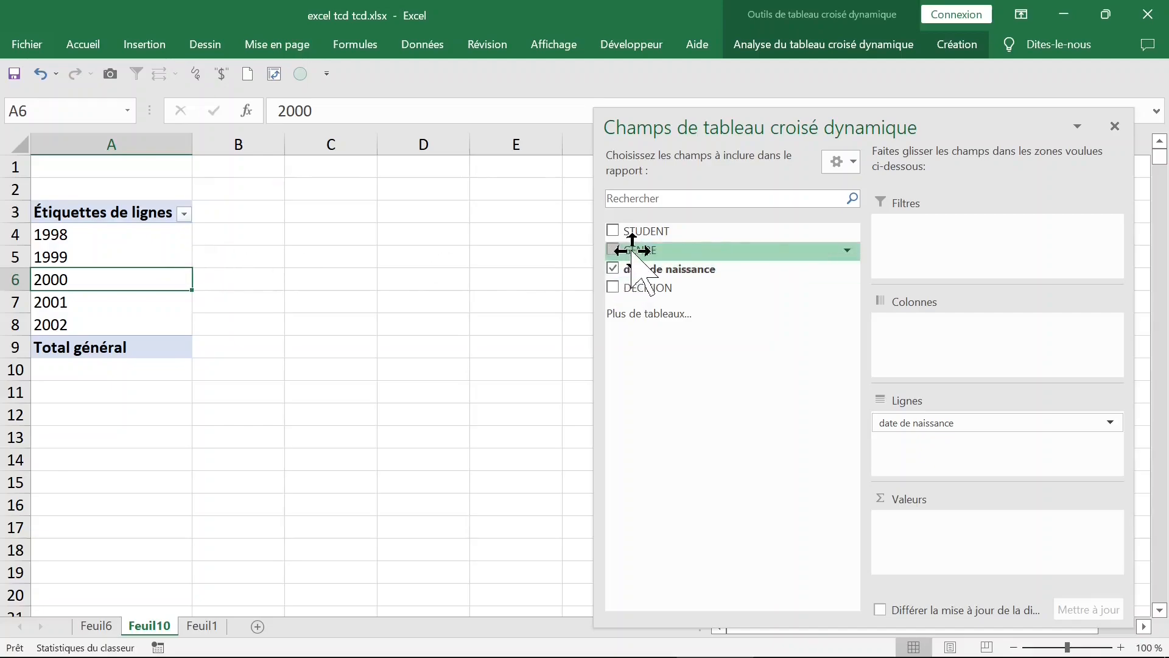
# Step: Add GENRE to the pivot table as the column field and as a count value for each birth year
pyautogui.moveTo(632, 251); pyautogui.dragTo(901, 328)
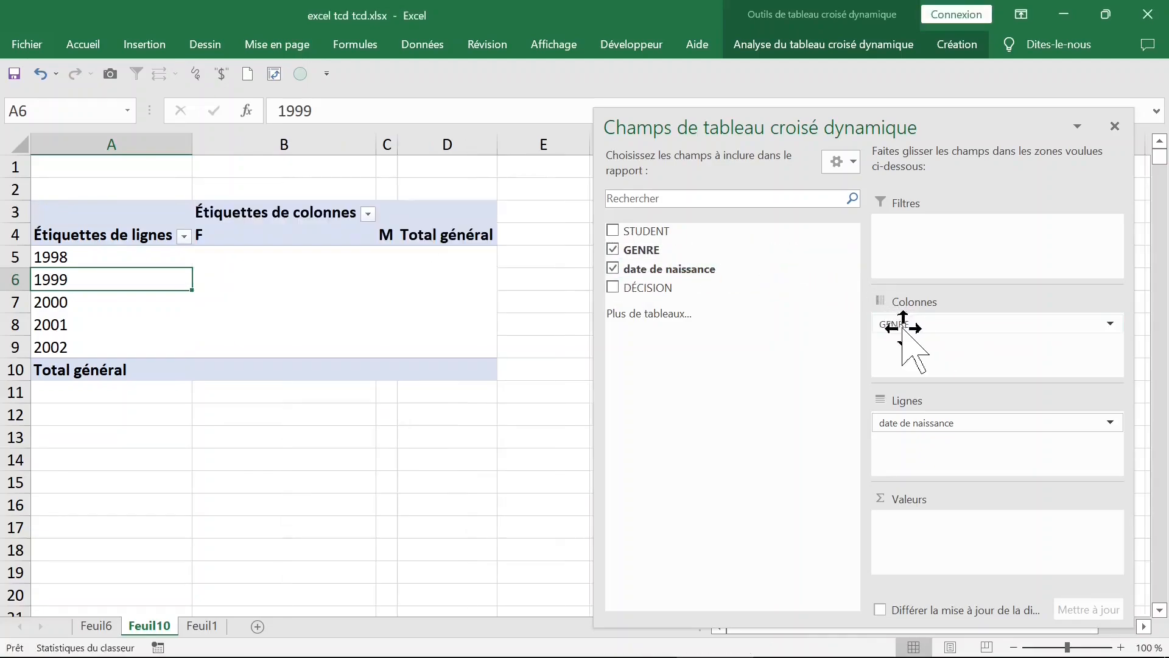
pyautogui.moveTo(660, 250); pyautogui.dragTo(1005, 569)
pyautogui.click(365, 466)
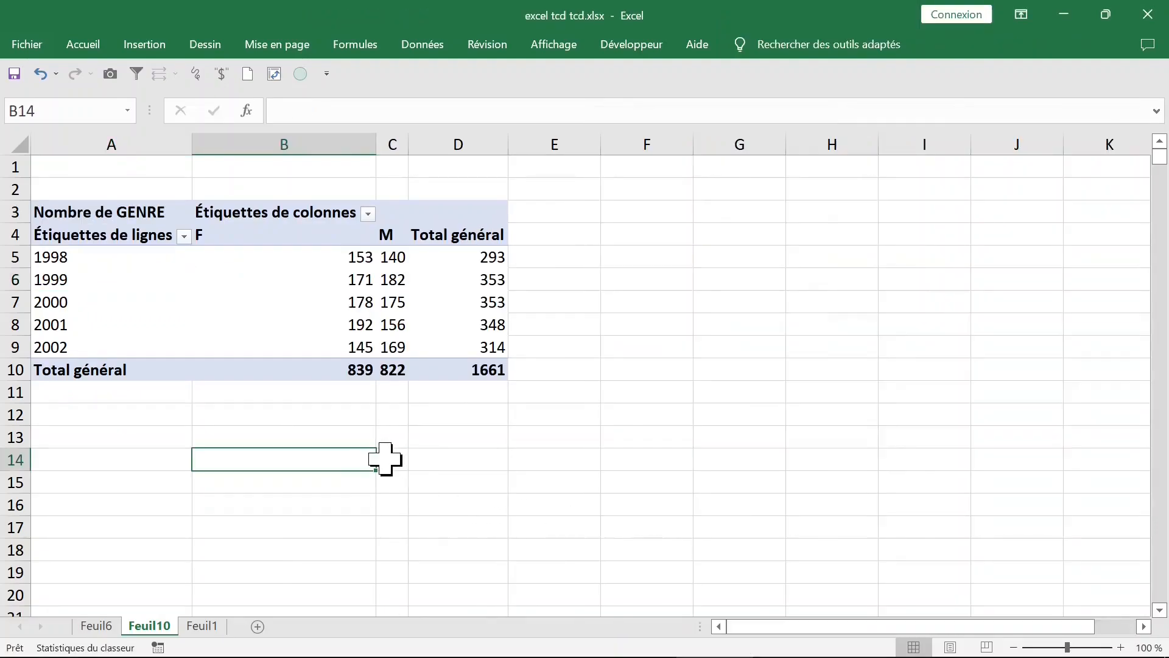
# Step: Replace GENRE with DÉCISION as the pivot table's column field and as its count value
pyautogui.click(312, 347)
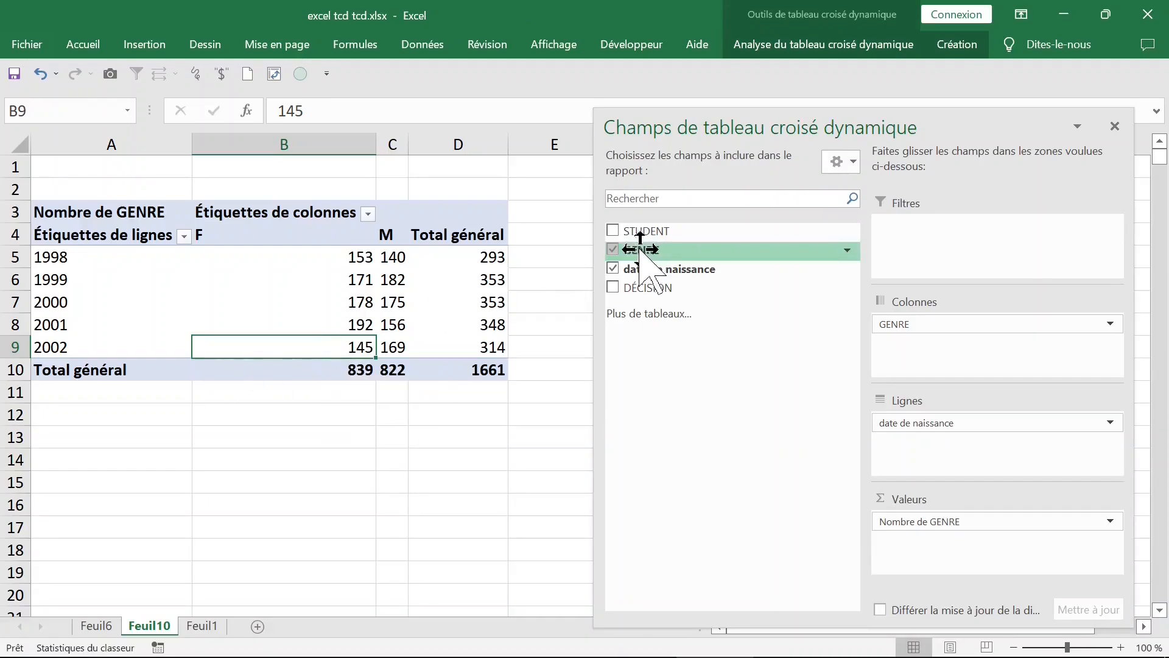
pyautogui.click(613, 252)
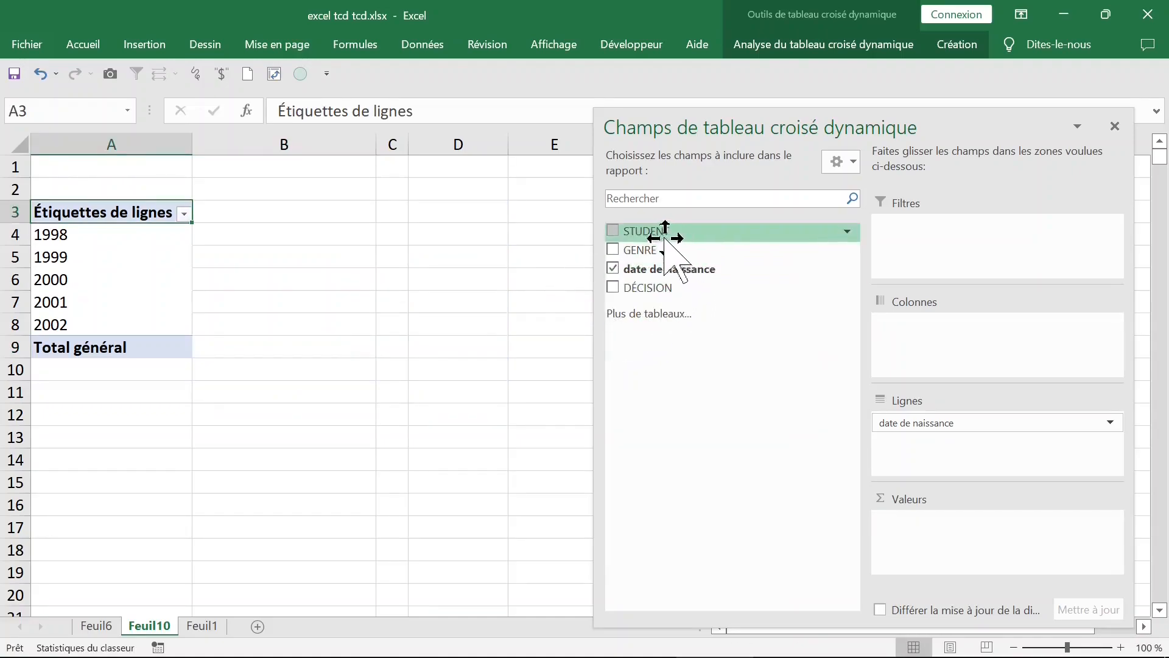
pyautogui.moveTo(692, 286); pyautogui.dragTo(941, 347)
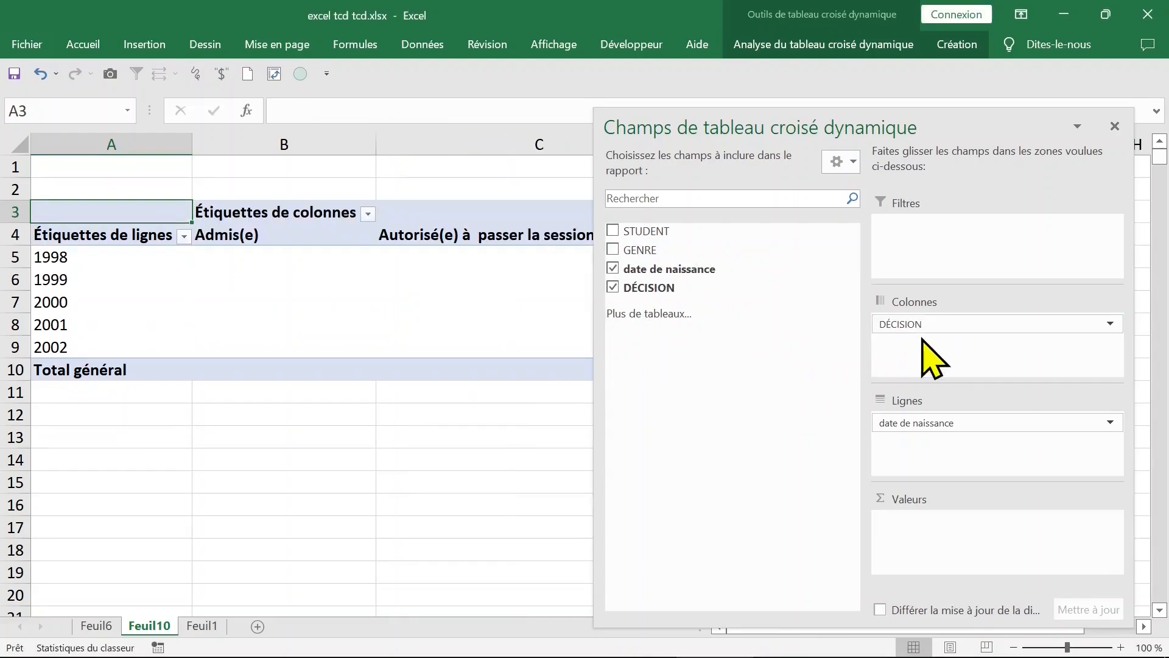
pyautogui.moveTo(697, 292); pyautogui.dragTo(928, 521)
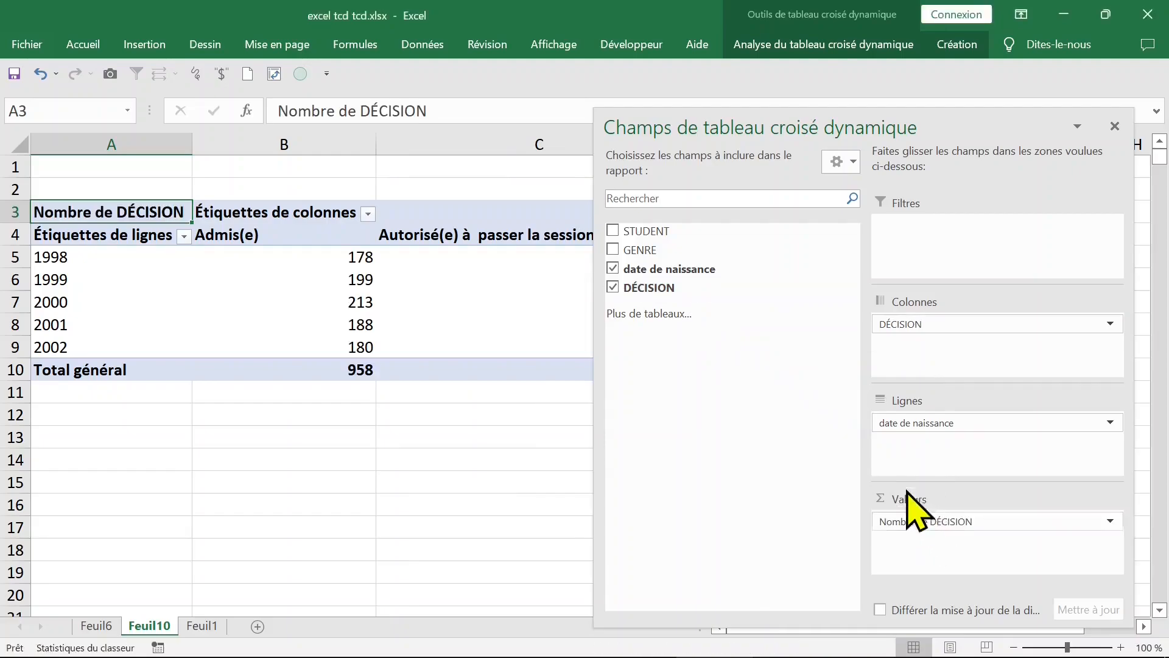
pyautogui.click(507, 479)
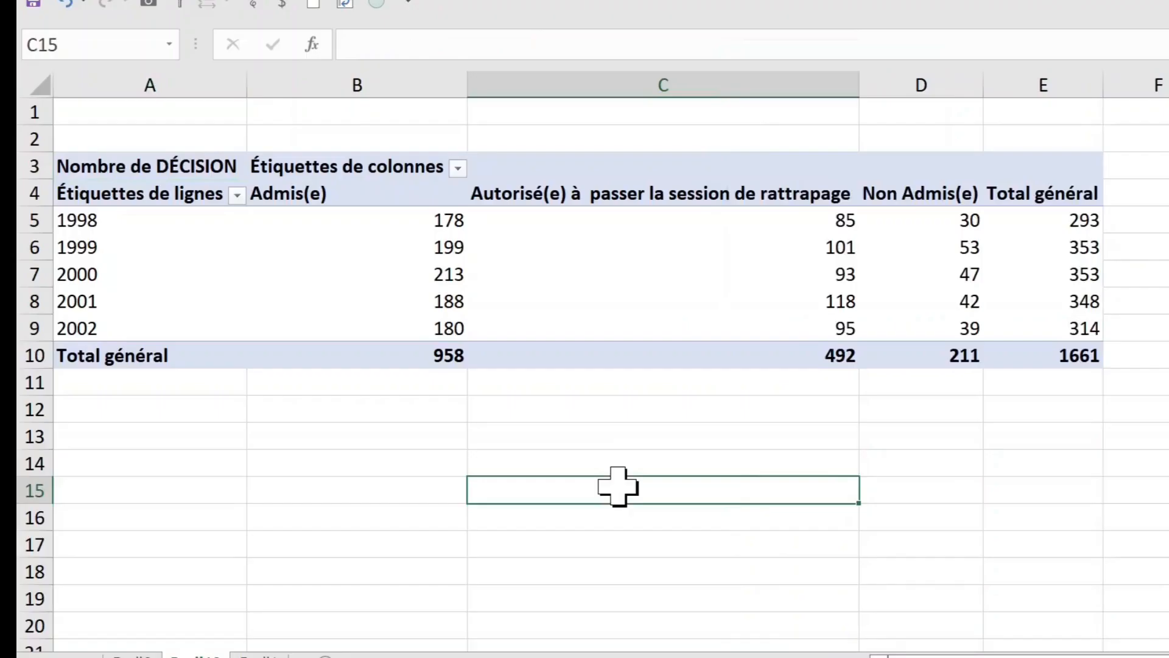